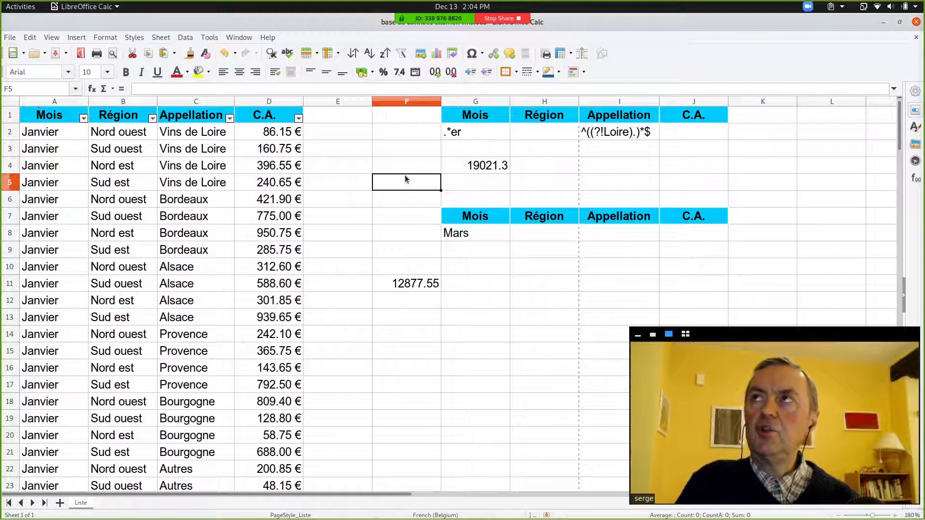
Step: Look up SUMPRODUCT in the Function Wizard by searching 'sumpr' to read its syntax and description
left_click(92, 89)
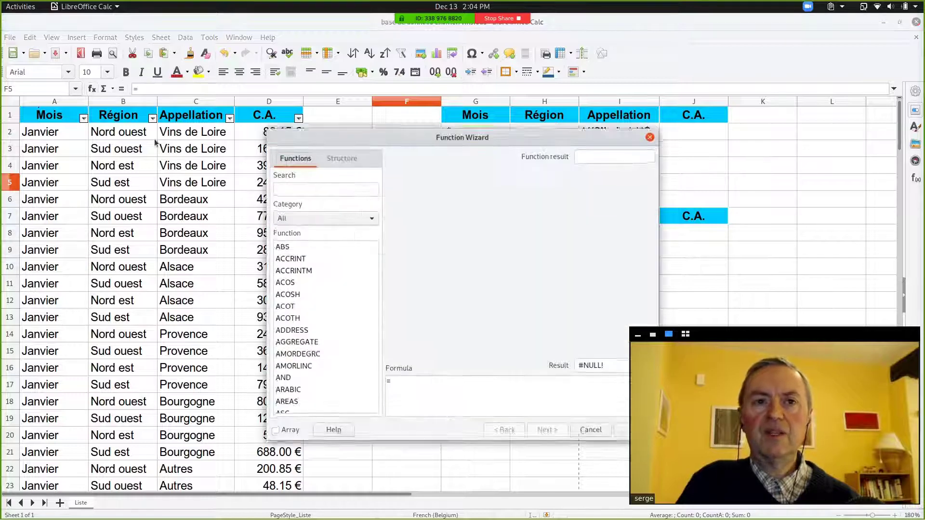
left_click_drag(400, 136, 321, 128)
left_click(250, 182)
type("sumpr")
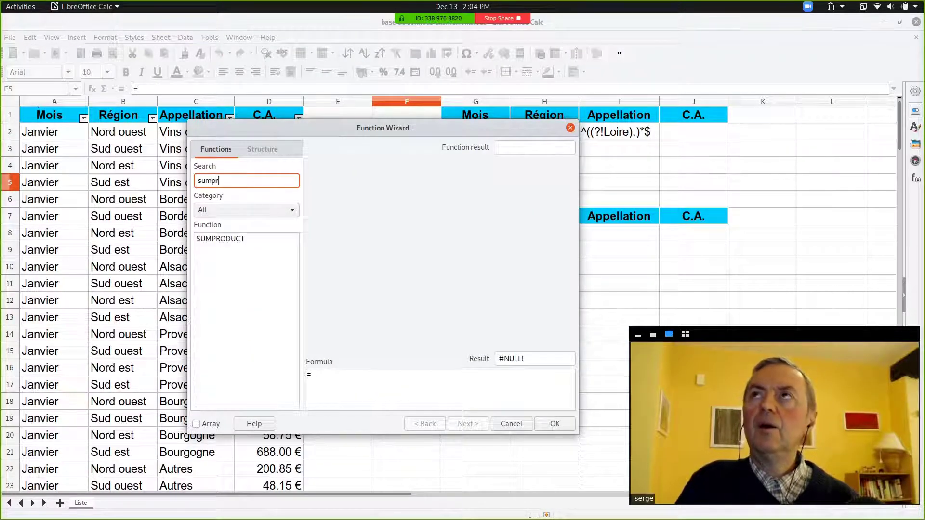
left_click(250, 240)
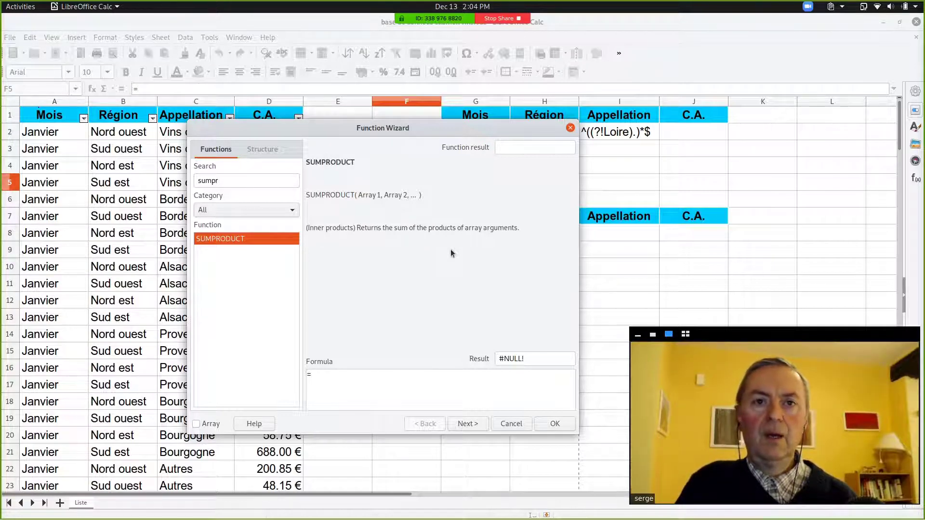
Step: Close the Function Wizard and type the sample values 3, 6 and 8 starting in G13
left_click(501, 424)
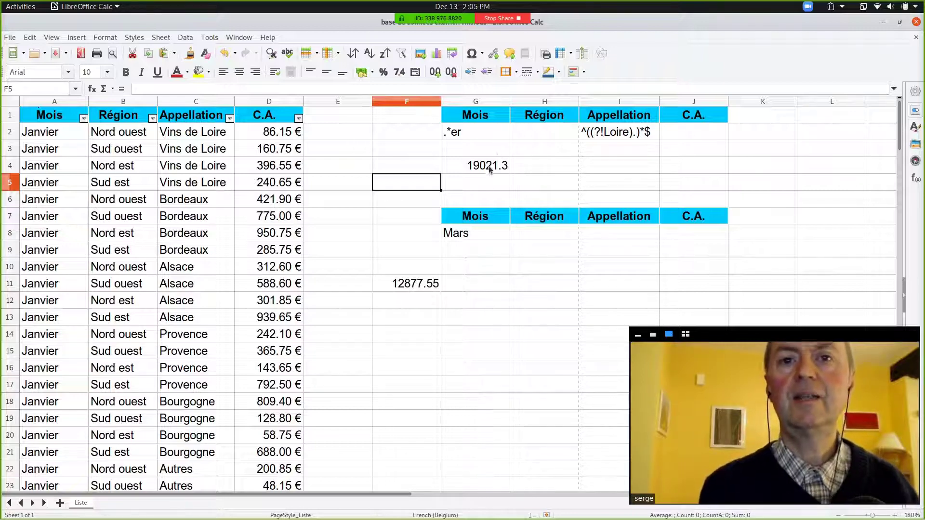
left_click(492, 319)
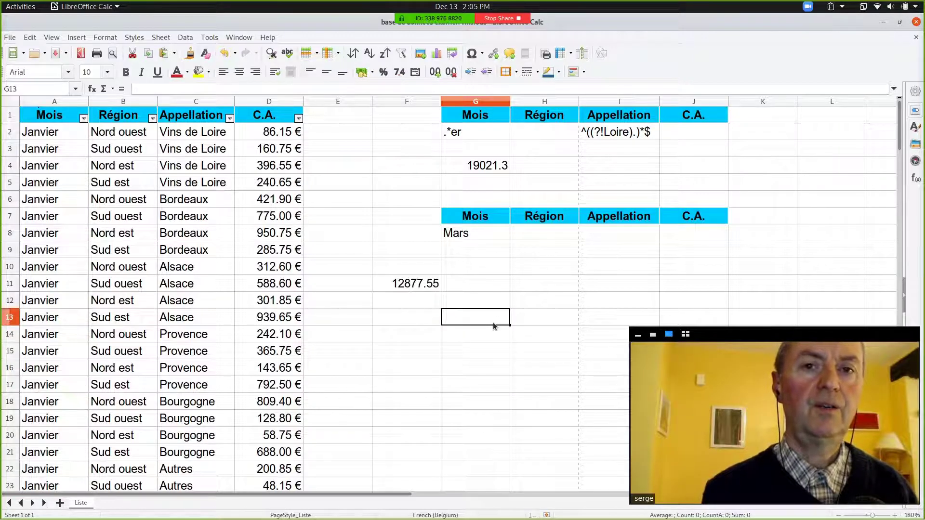
type("3")
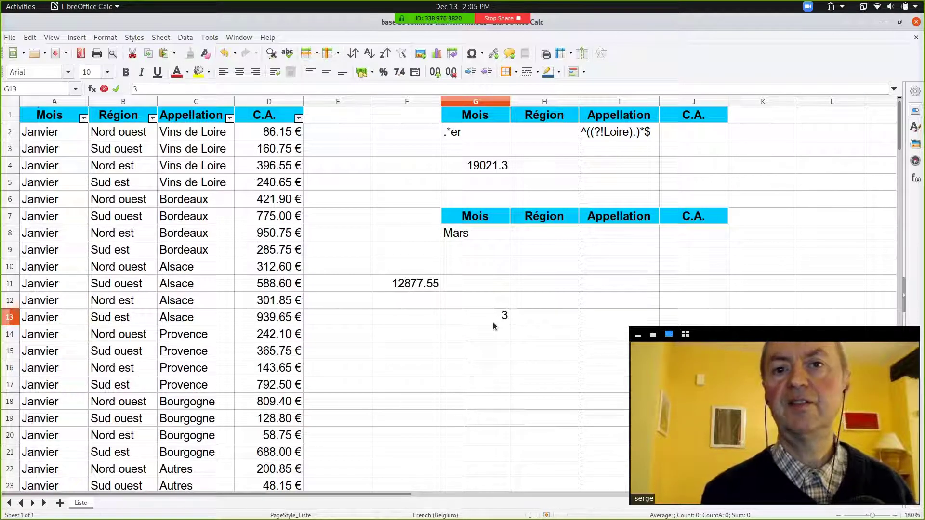
key("Tab")
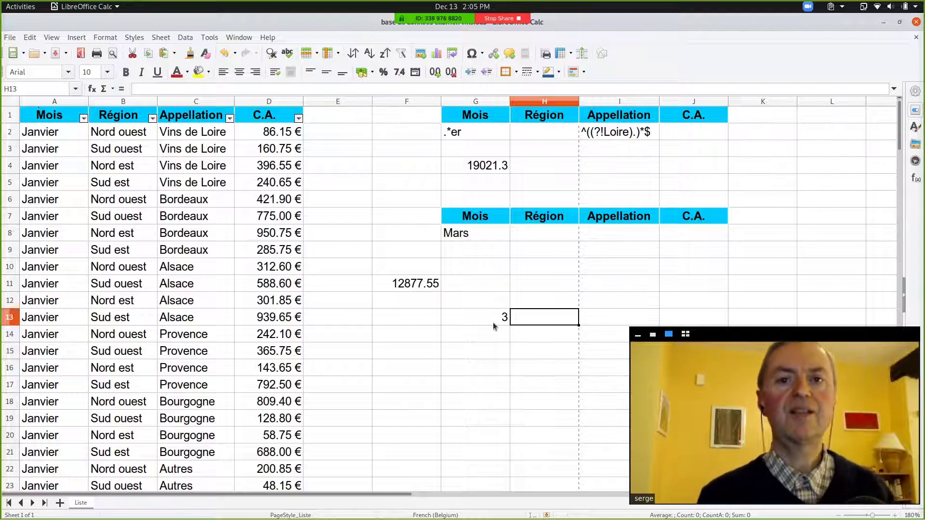
type("6")
key("Tab")
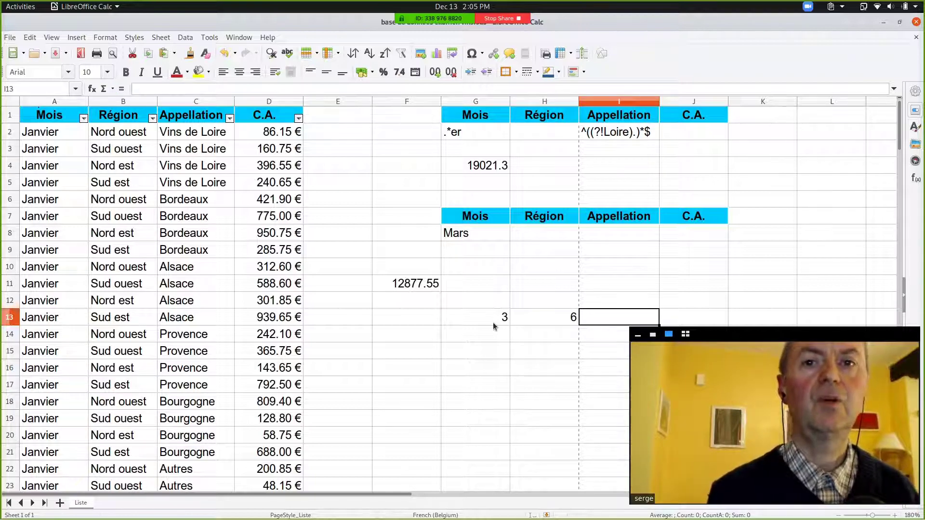
type("8")
key("shift+Tab")
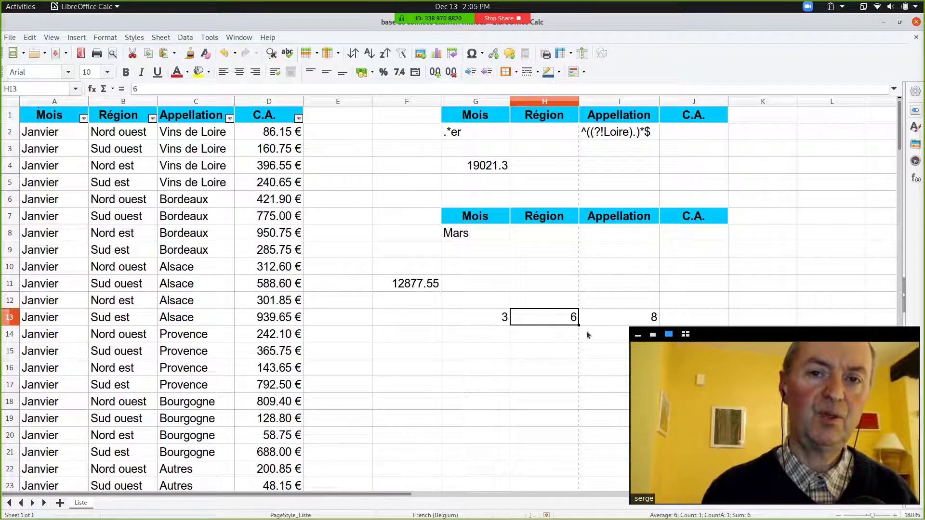
Step: Clear the misplaced 6 and 8 from H13 and I13, then enter 6 and 8 in G14:G15
left_click(653, 335)
left_click_drag(687, 336, 708, 363)
left_click(559, 320)
key("Delete")
key("Tab")
key("Delete")
key("shift+Tab")
key("Left")
key("Down")
type("6")
key("Return")
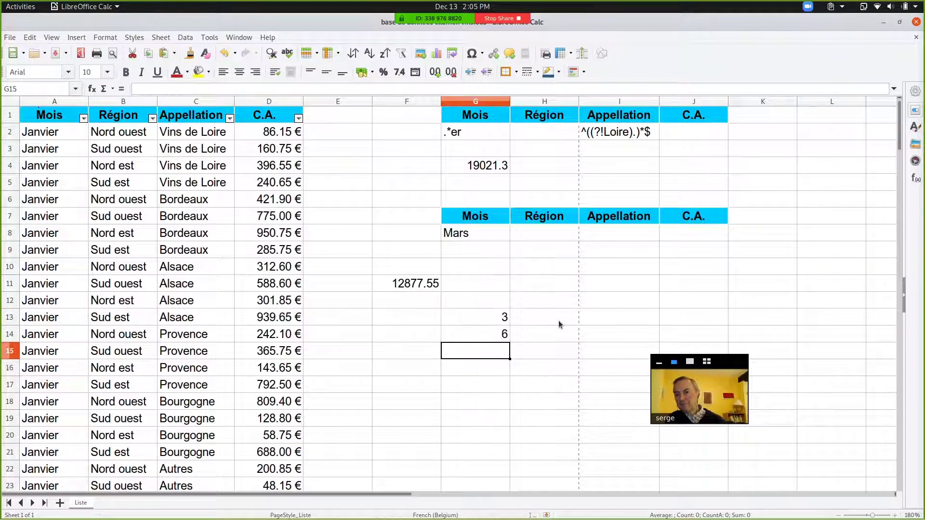
type("8")
key("Return")
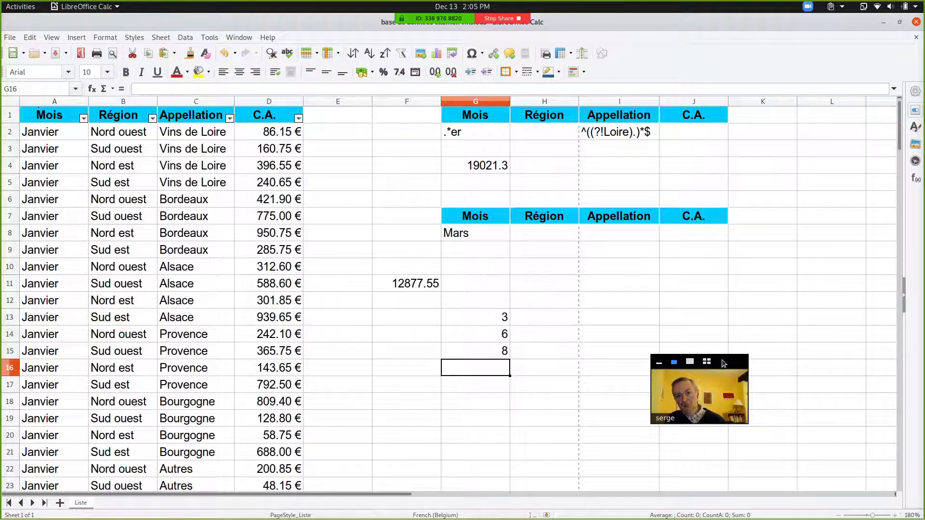
left_click_drag(724, 363, 891, 446)
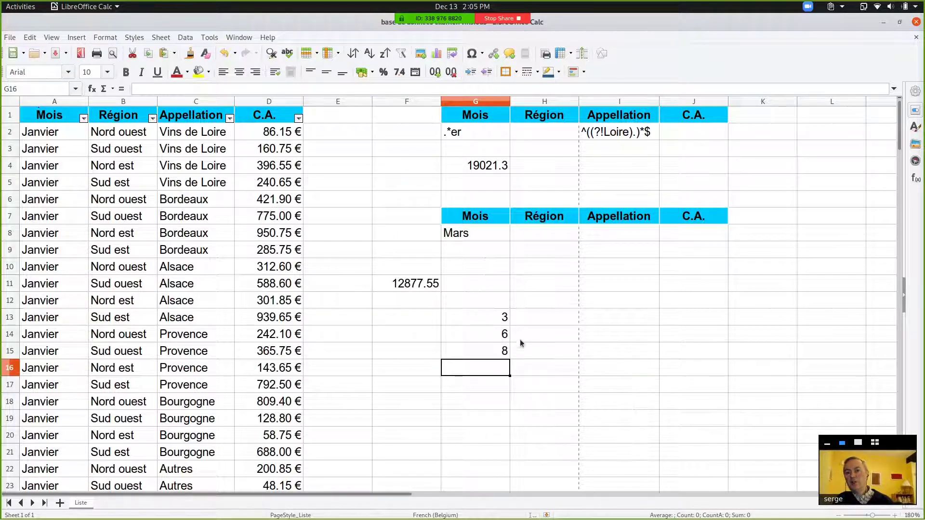
Step: Enter 5, 9 and 1 in H13:H15 as the second sample array
left_click(528, 325)
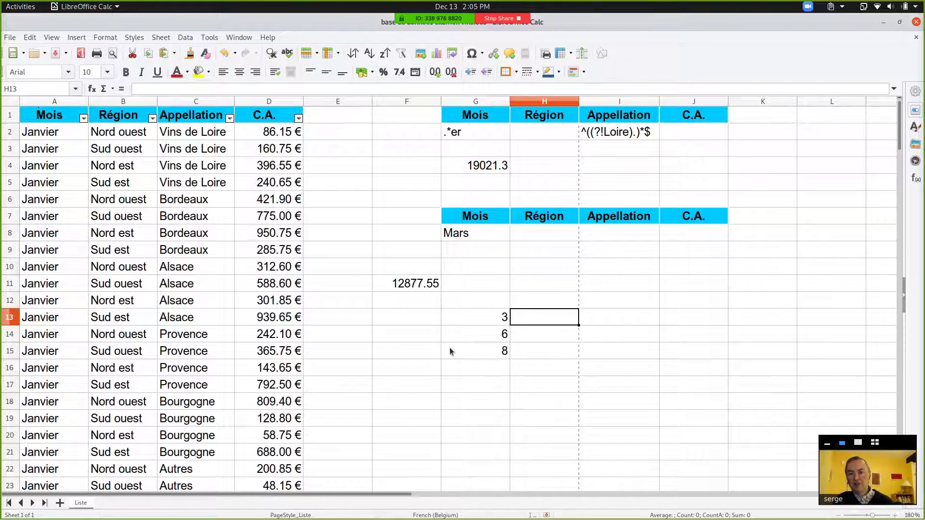
type("5")
left_click(558, 334)
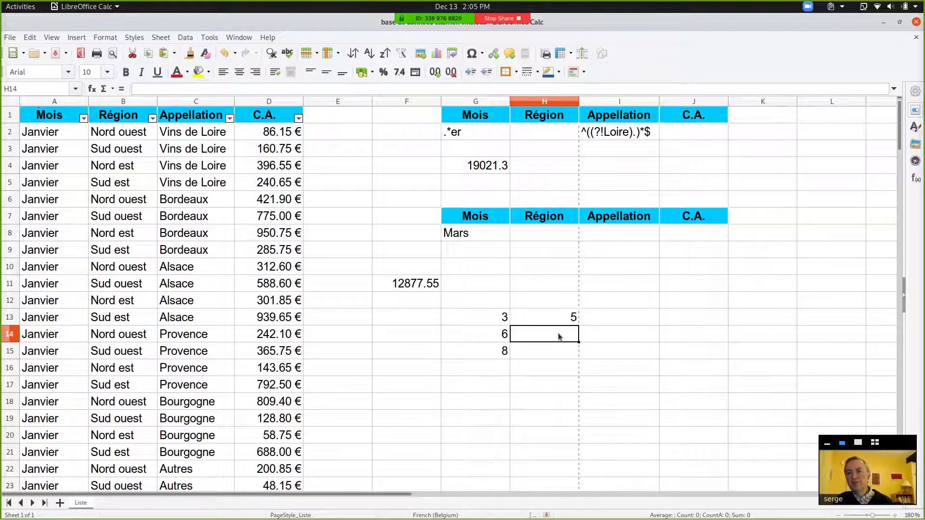
type("9")
left_click(554, 350)
type("1")
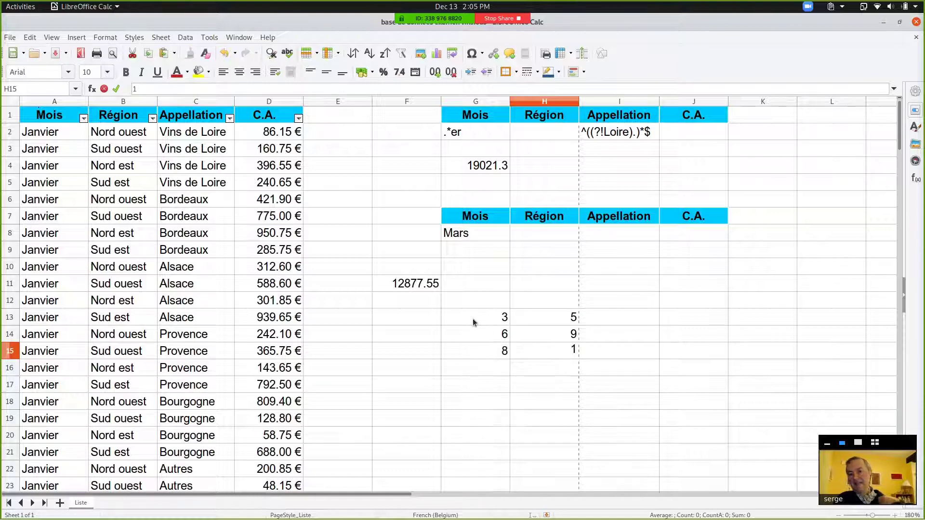
left_click(620, 318)
left_click(413, 372)
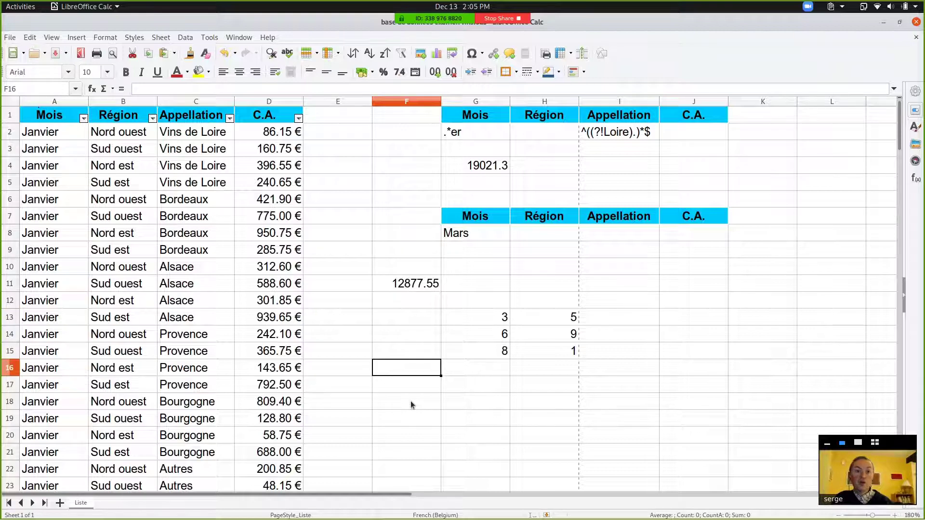
Step: Insert =SUMPRODUCT(G13:G15,H13:H15) in F16 through the Function Wizard, returning 77
left_click(92, 88)
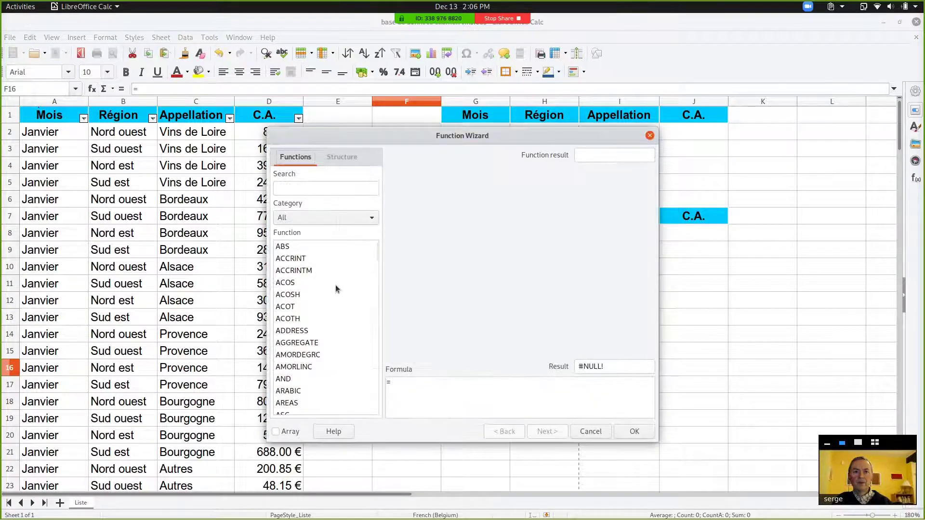
left_click_drag(359, 137, 305, 133)
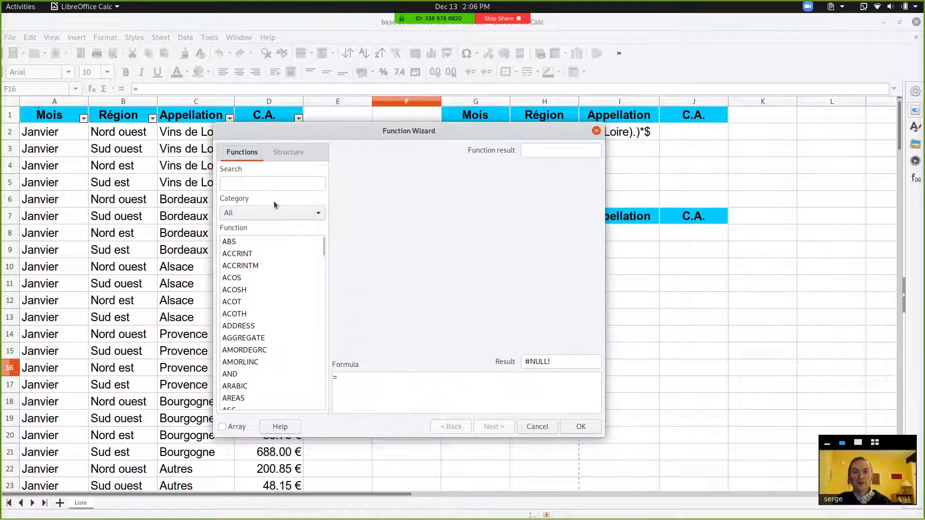
left_click(251, 183)
type("sump")
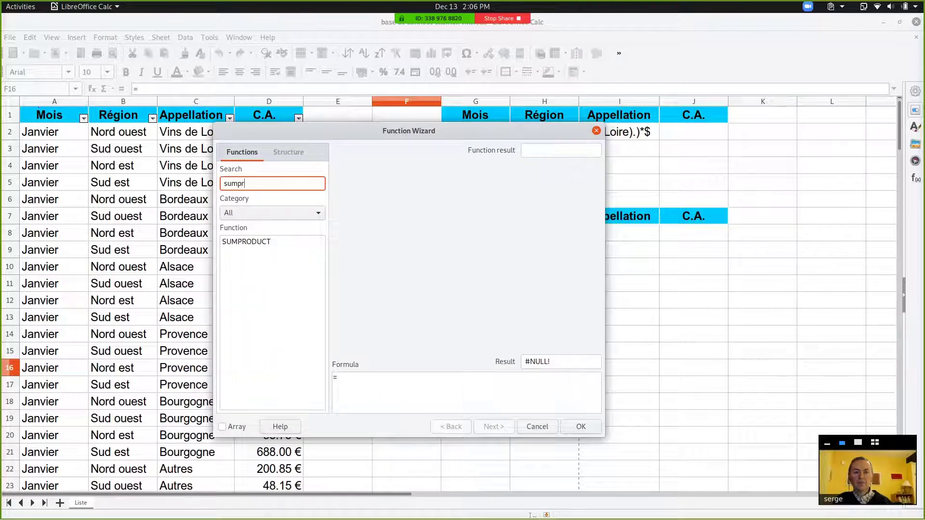
type("r")
double_click(233, 241)
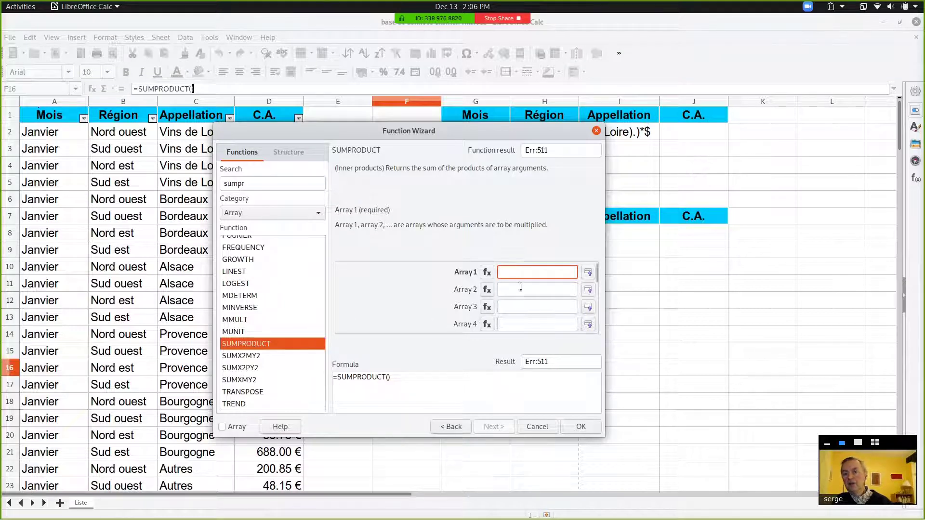
left_click_drag(386, 134, 214, 147)
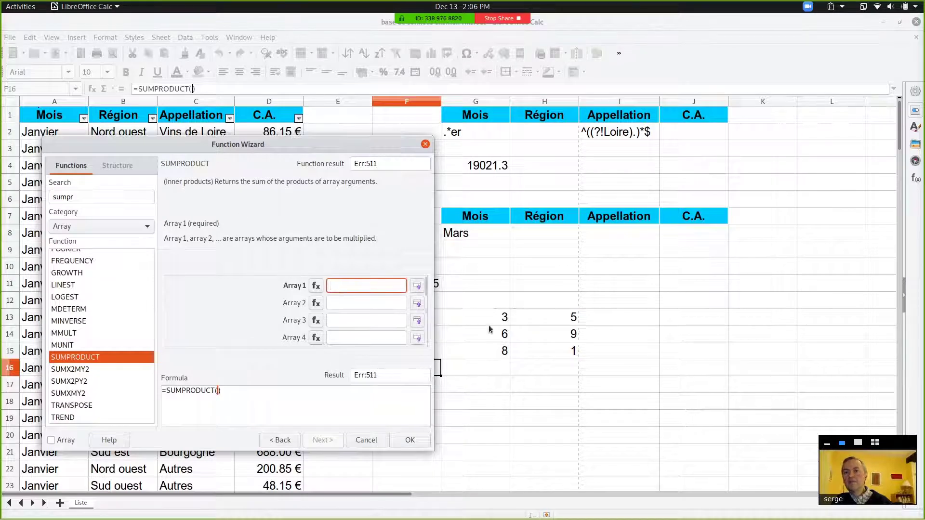
left_click_drag(488, 322, 489, 347)
left_click(347, 303)
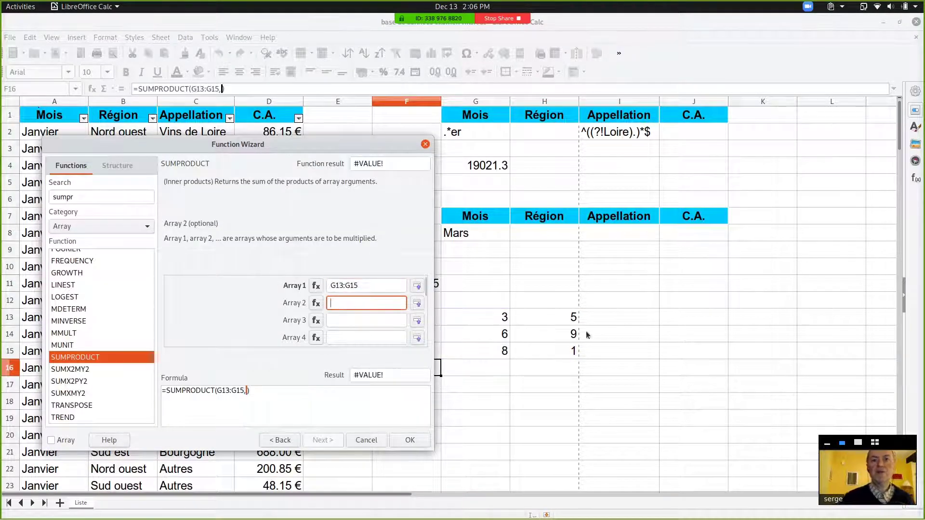
left_click_drag(564, 319, 562, 351)
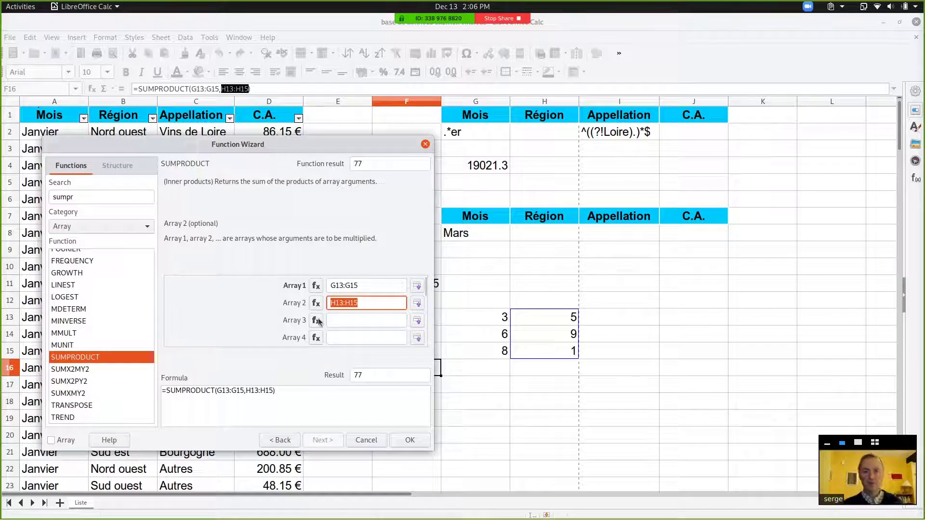
left_click(411, 440)
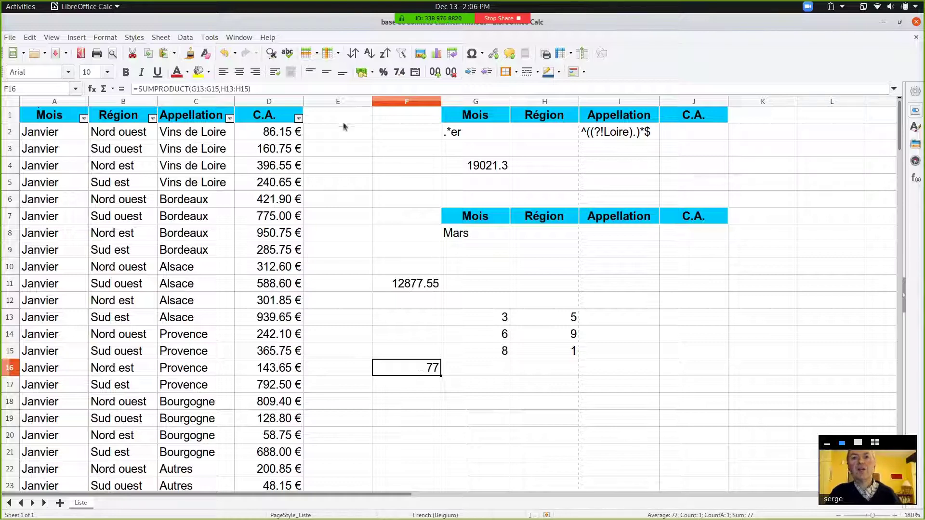
left_click(327, 89)
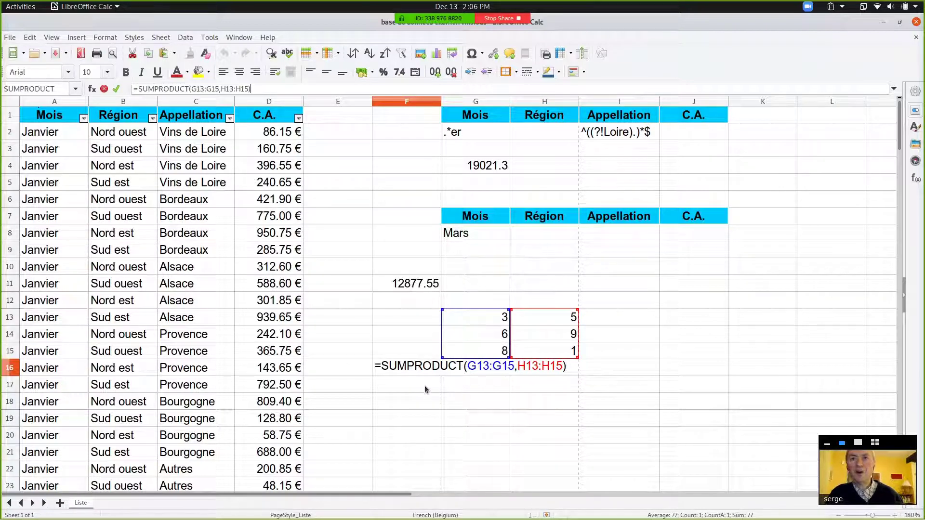
key("Return")
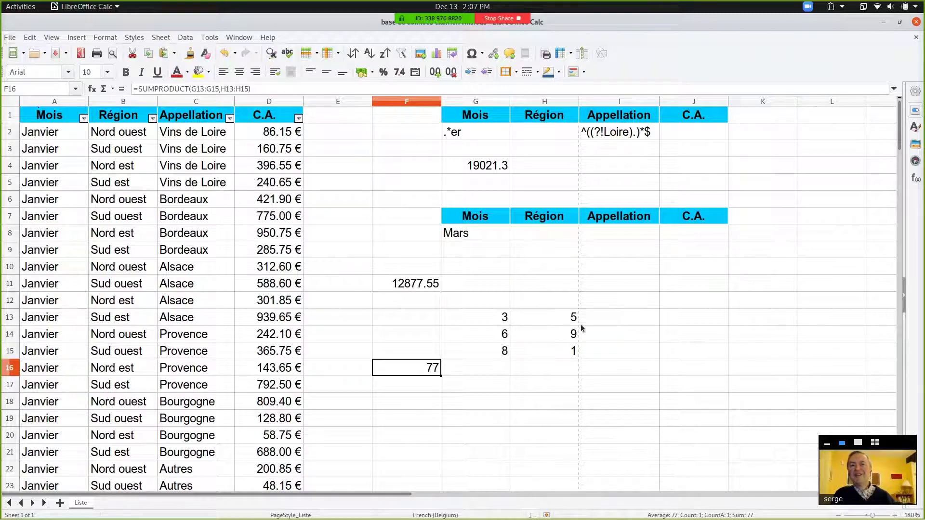
Step: Enter the row product formula =G13*H13 in I13 and fill it down to I15
left_click_drag(553, 319, 553, 343)
right_click(551, 340)
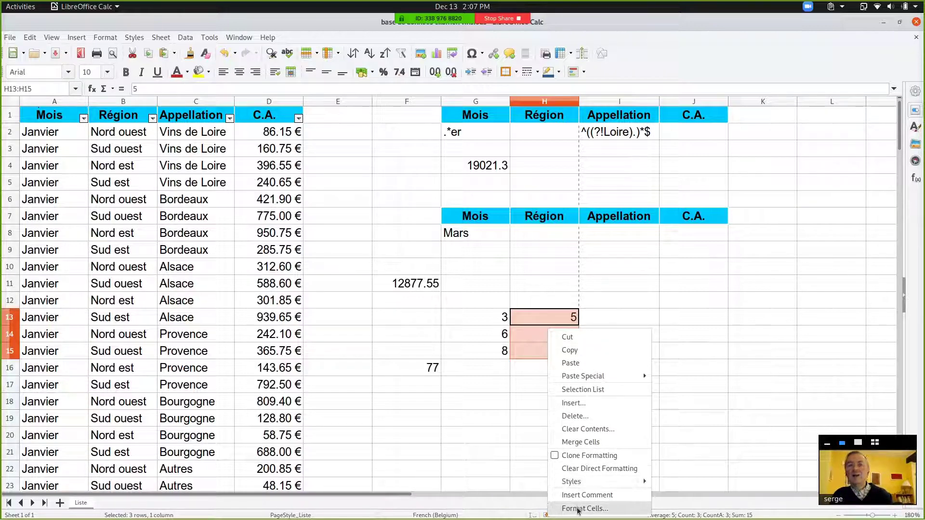
left_click(605, 323)
left_click(605, 313)
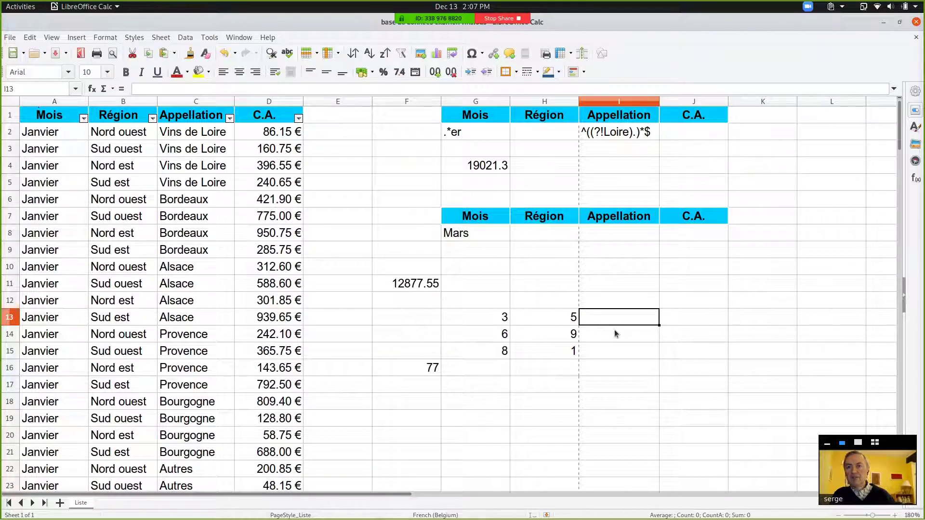
type("=")
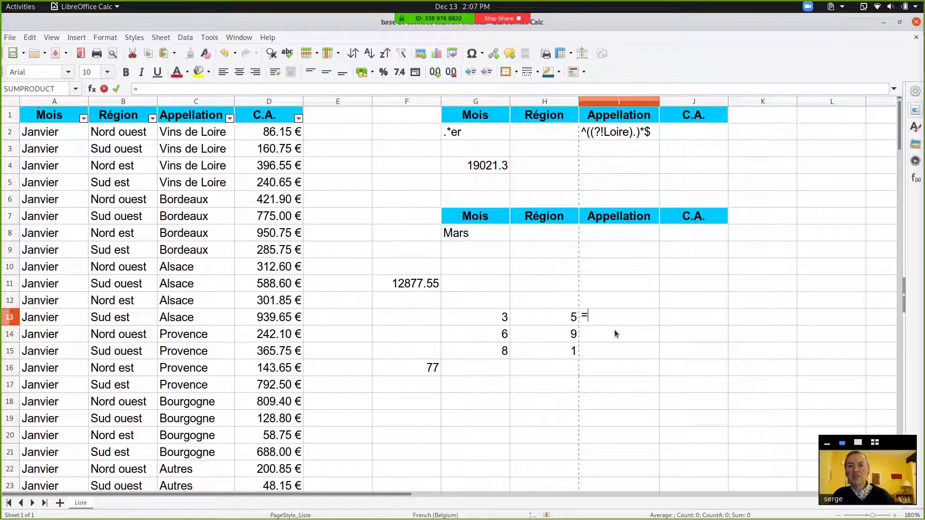
type("G")
type("12")
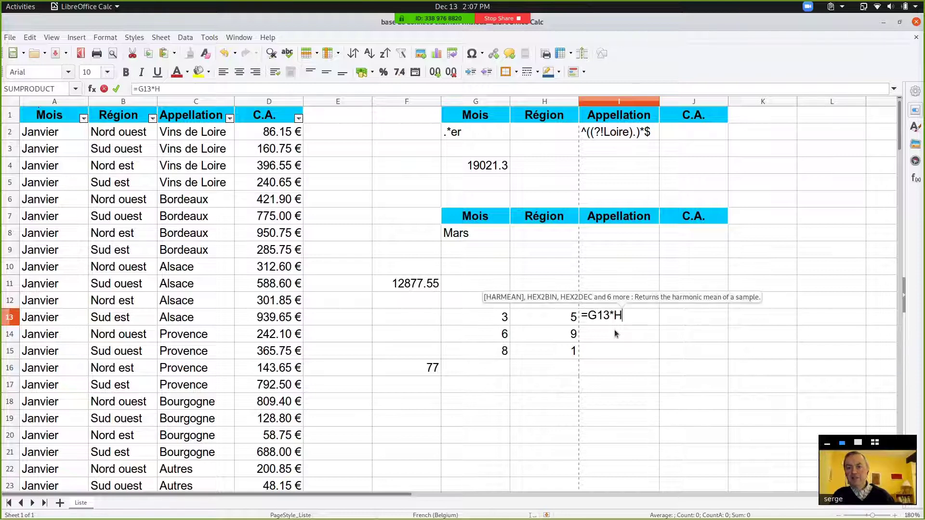
type("13")
key("Return")
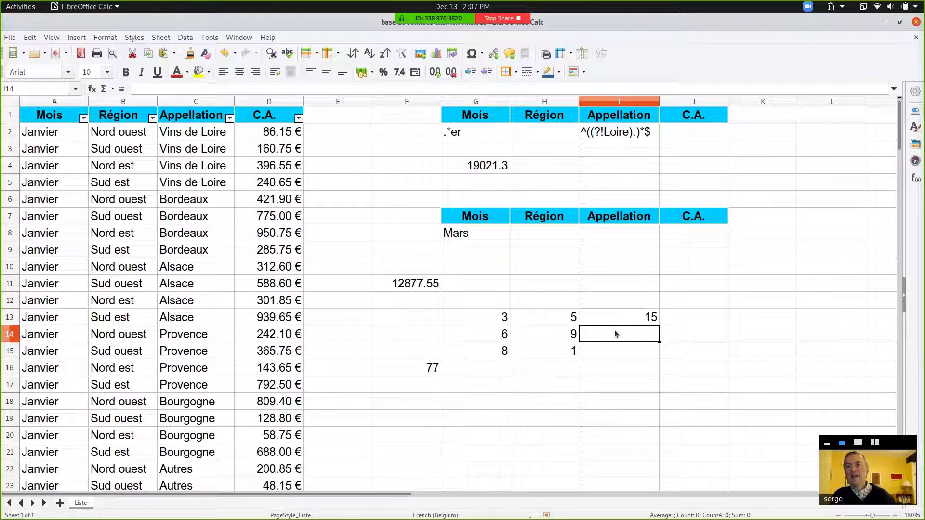
key("Up")
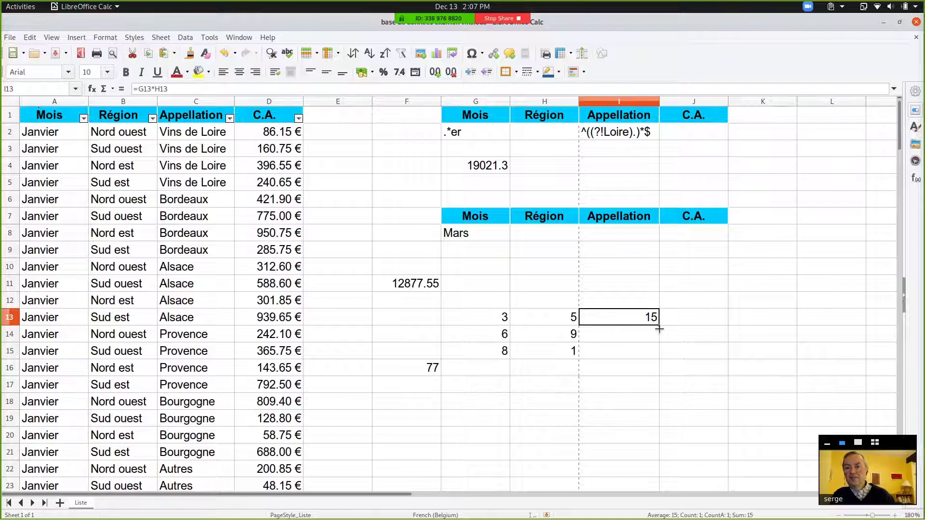
left_click_drag(659, 332, 657, 356)
Step: Total the three products in I16 with Sum, giving 77, and compare it with F16
left_click(602, 369)
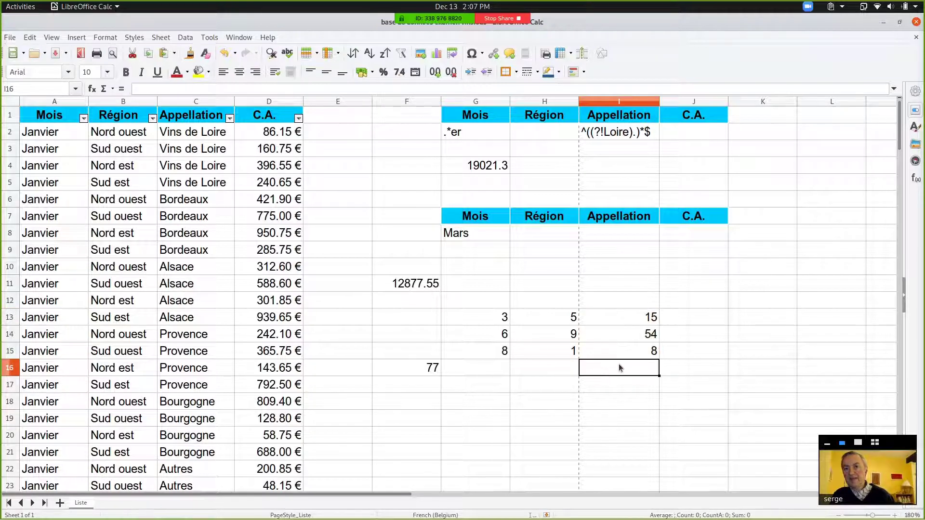
left_click(112, 89)
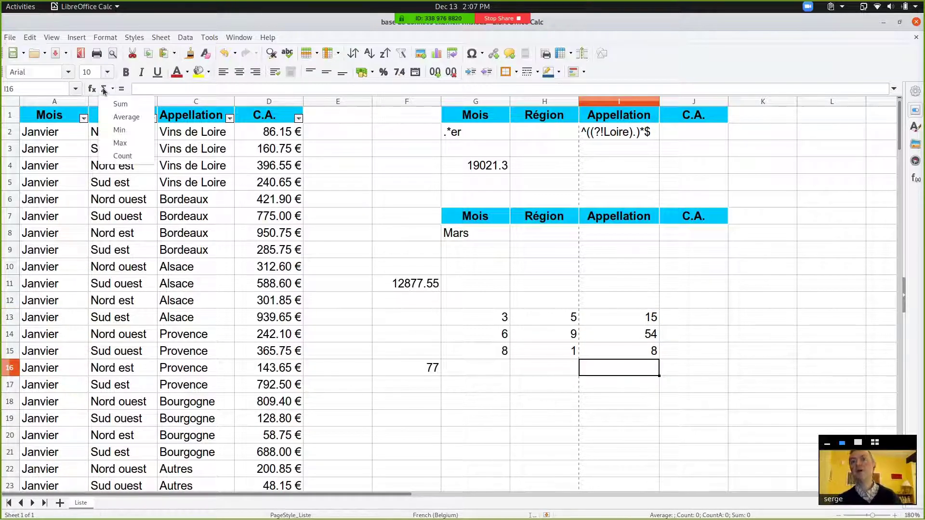
left_click(114, 104)
key("Return")
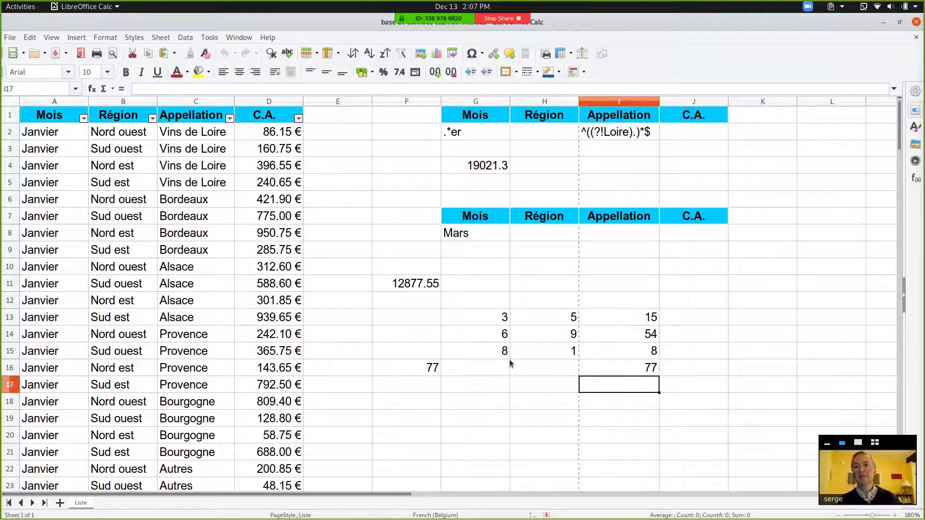
left_click(619, 372)
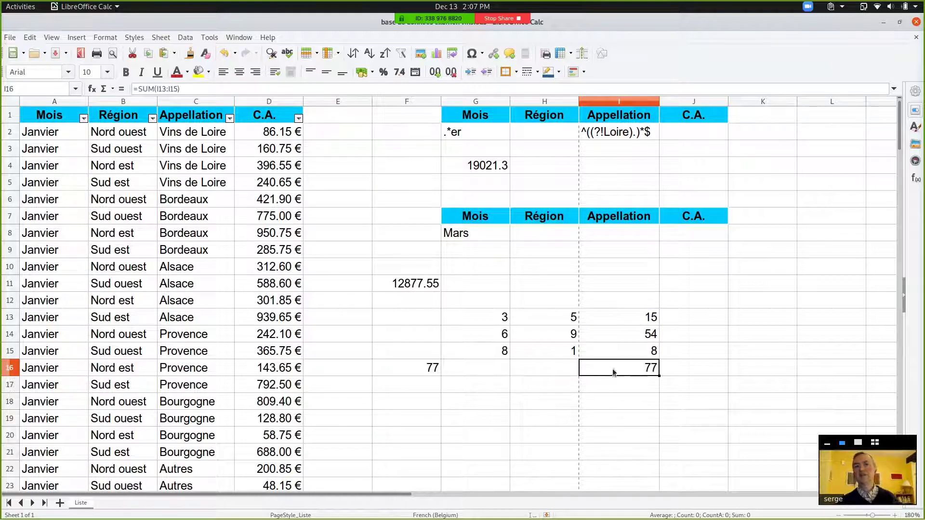
left_click(434, 371)
left_click(632, 371)
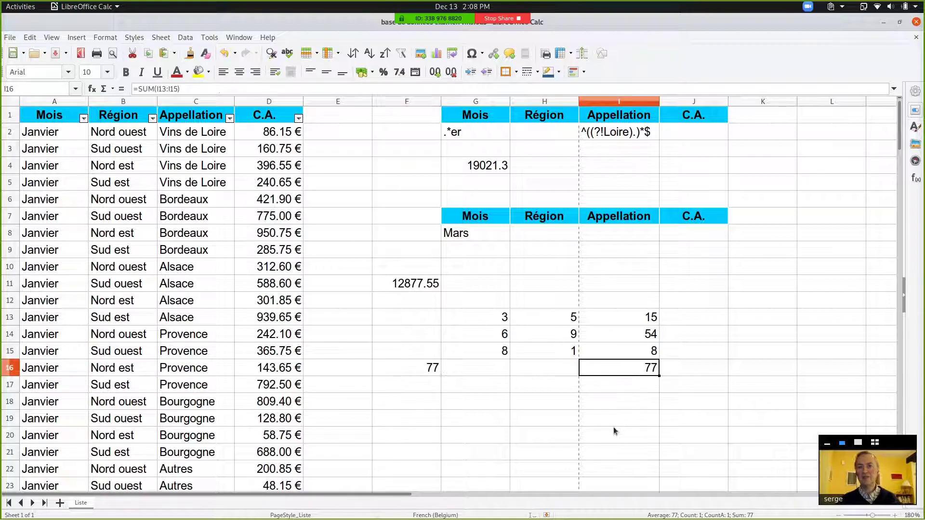
Step: Review the product formulas in I13:I15 and show the ranges used by F16's SUMPRODUCT
left_click(621, 320)
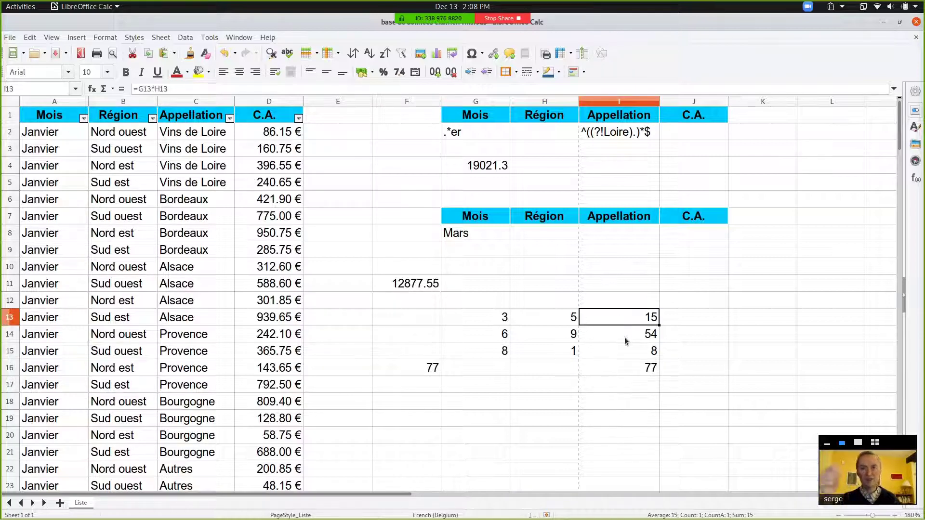
left_click(626, 339)
left_click(623, 352)
left_click(617, 369)
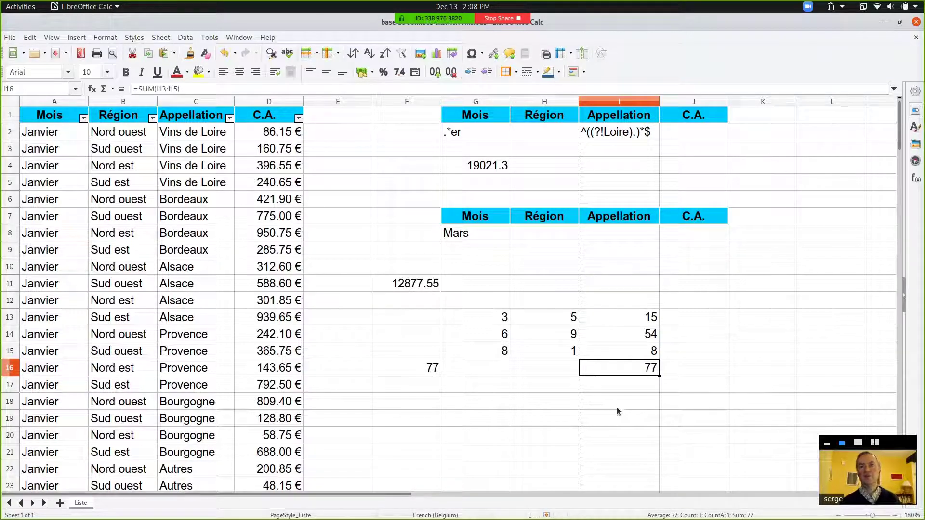
left_click(415, 371)
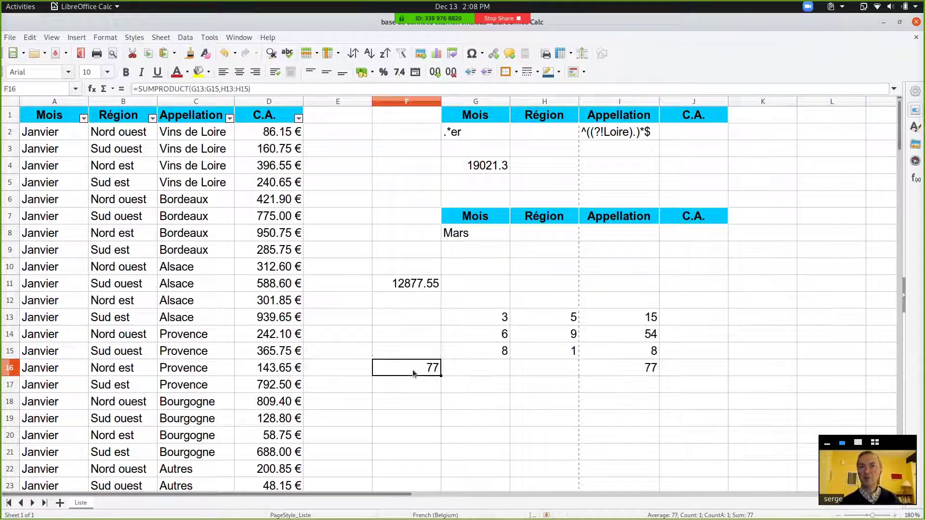
double_click(404, 367)
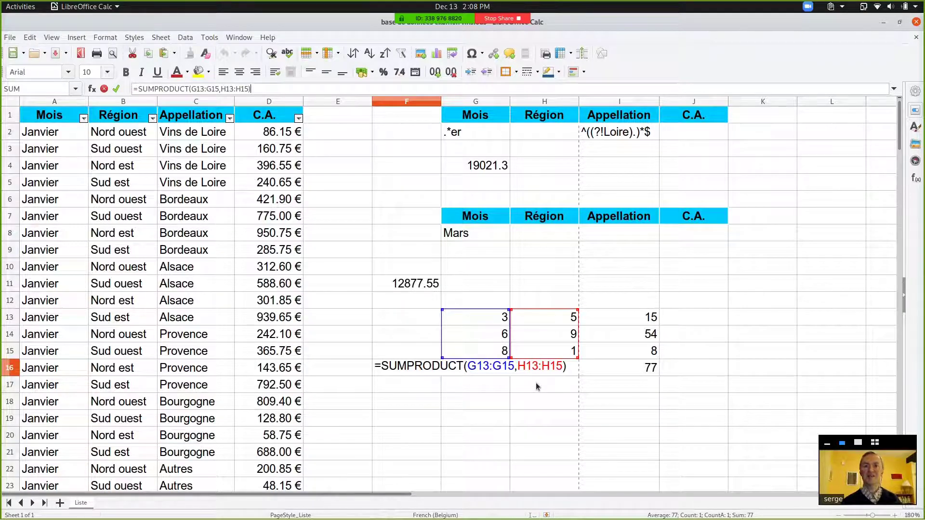
Step: Leave F16 unchanged, clear the F13:I16 example block, and select F13
left_click(858, 443)
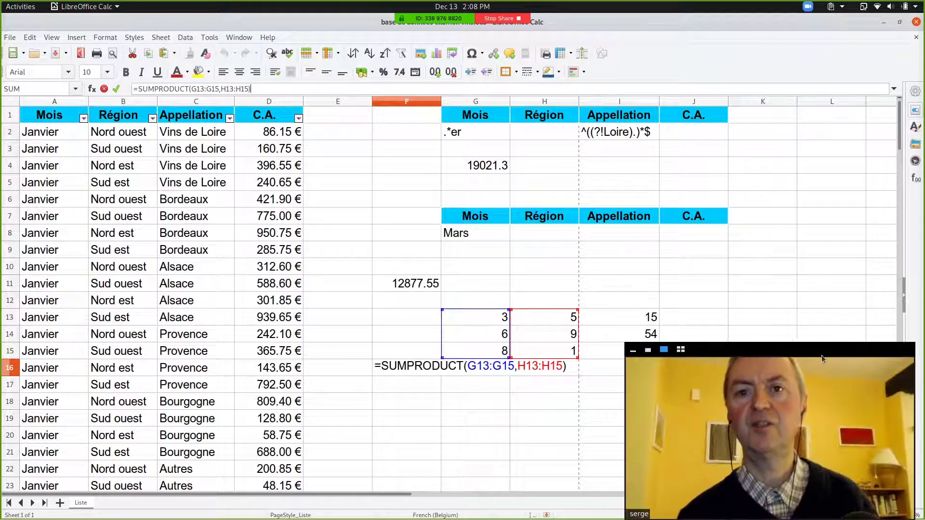
left_click_drag(746, 491, 752, 191)
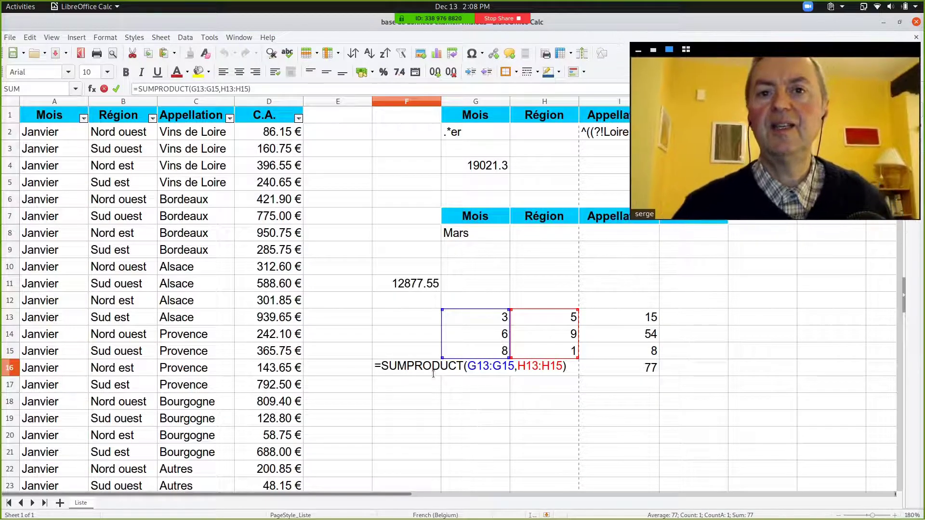
key("Escape")
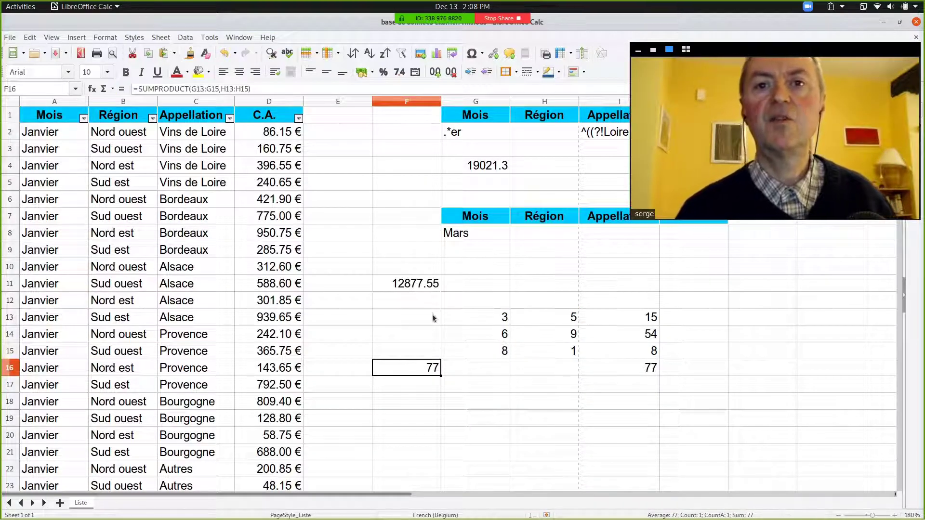
left_click_drag(422, 316, 644, 373)
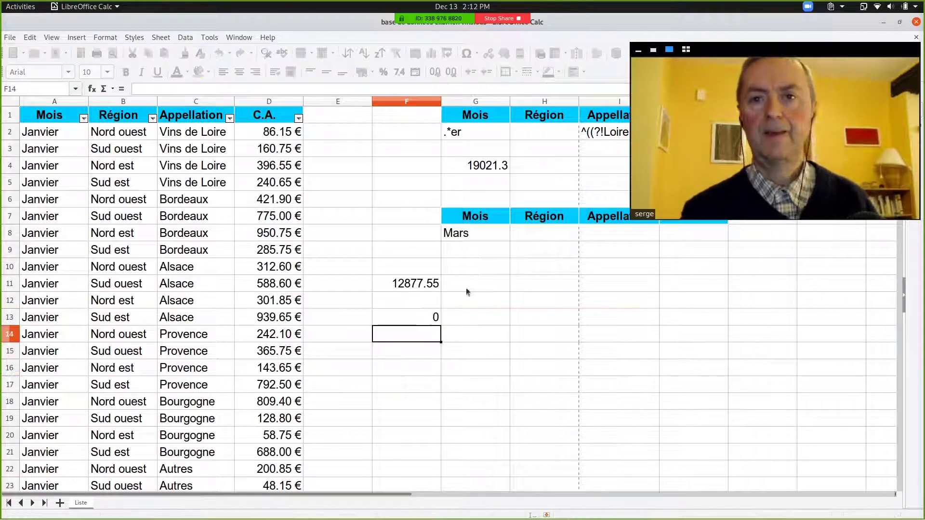
left_click(412, 317)
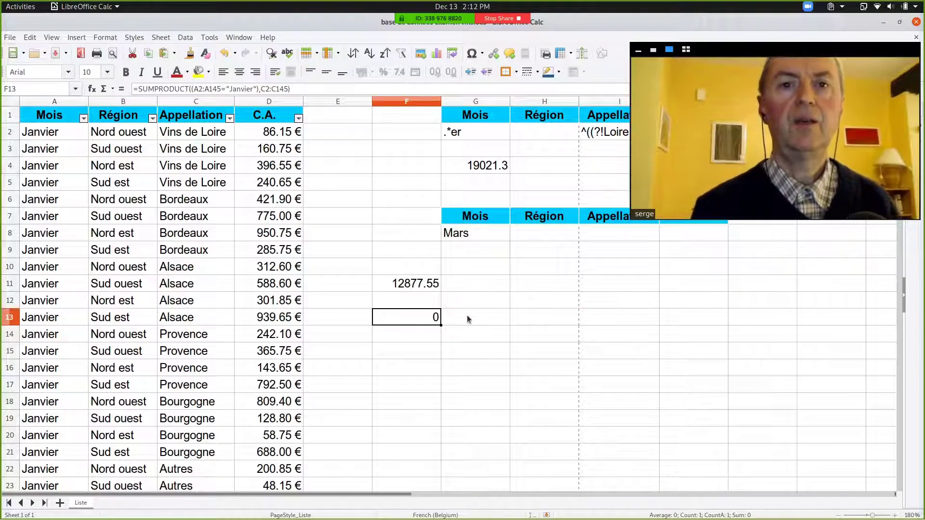
Step: Replace F13 with =SUMPRODUCT( and the absolute sales range $D$2:$D$145 as its first argument
key("Delete")
type("=sumpr")
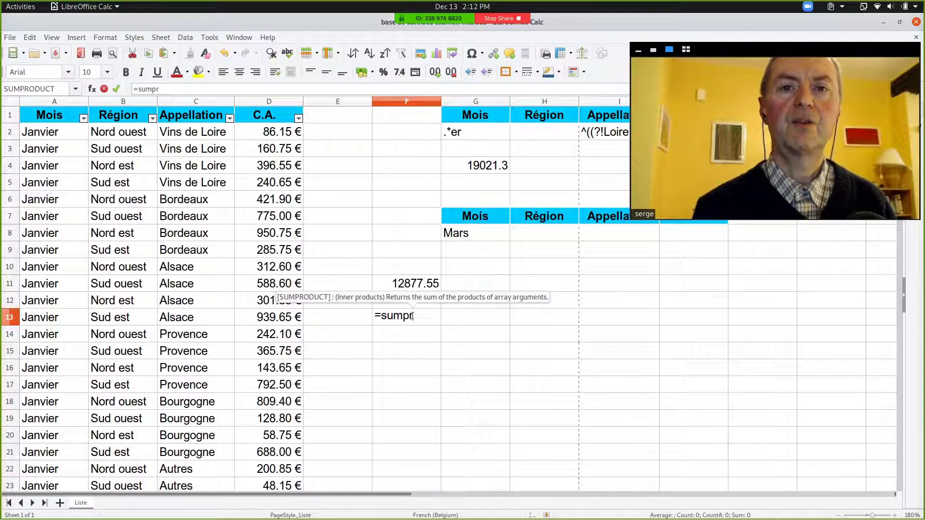
key("Return")
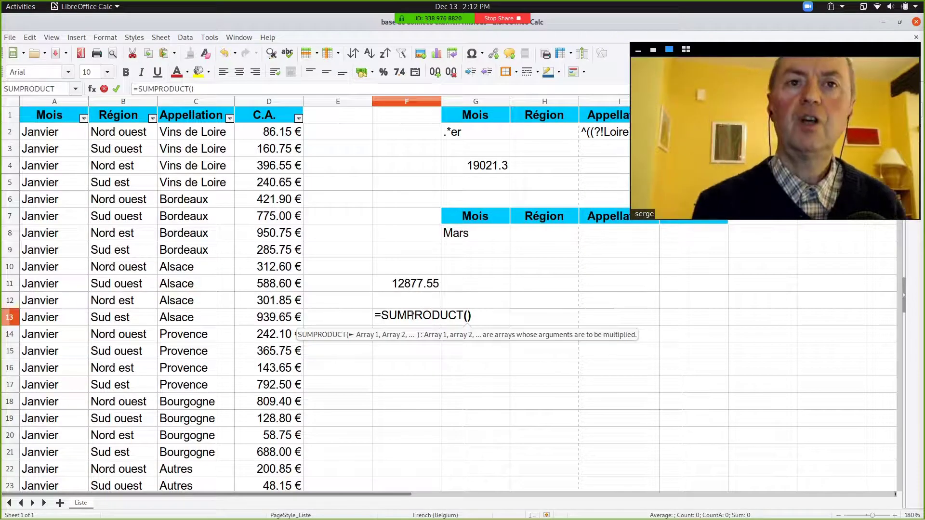
type("$D2")
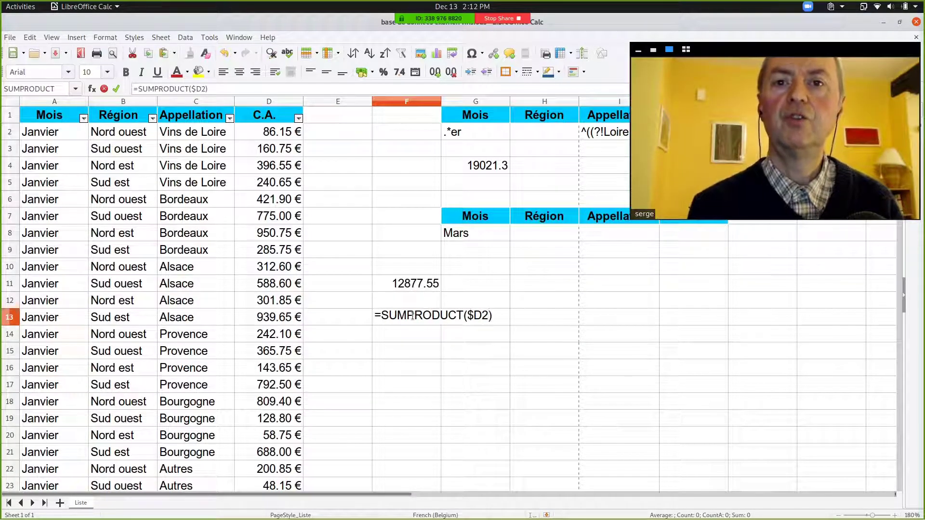
type(":")
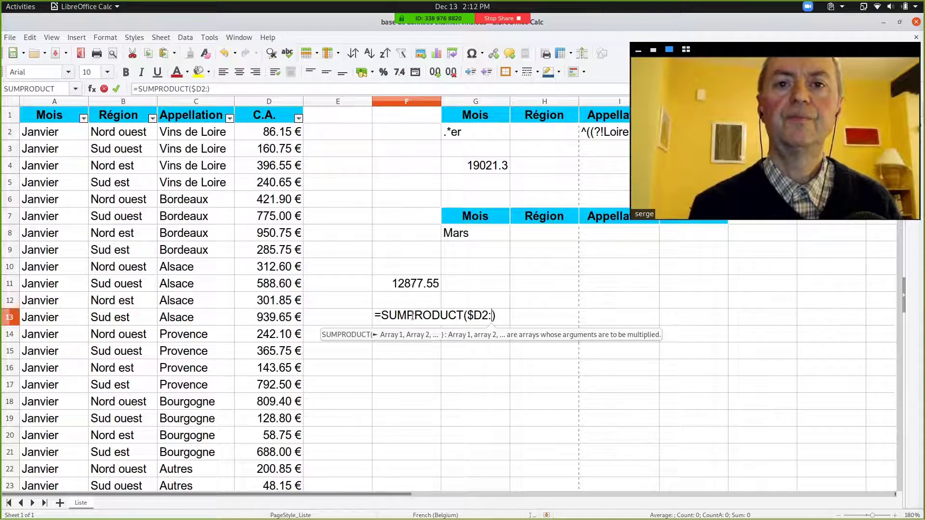
key("Left")
key("Left")
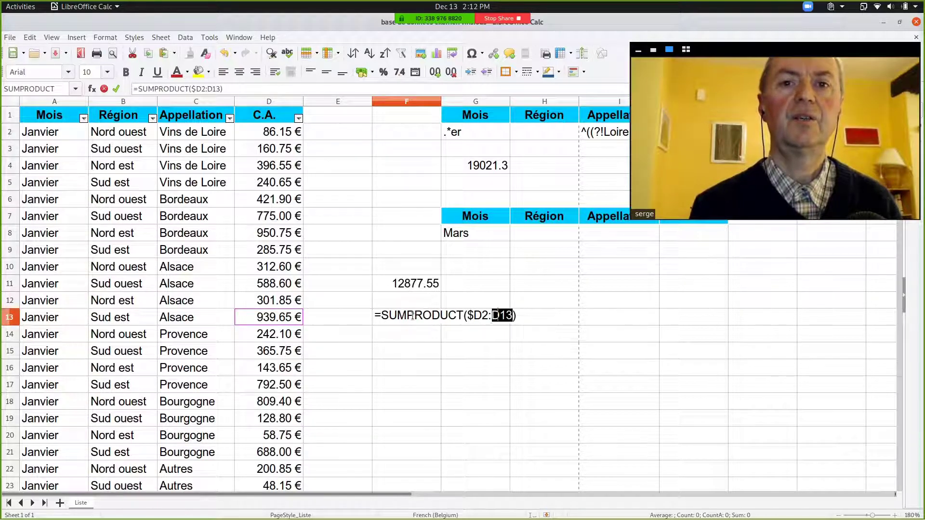
key("Left")
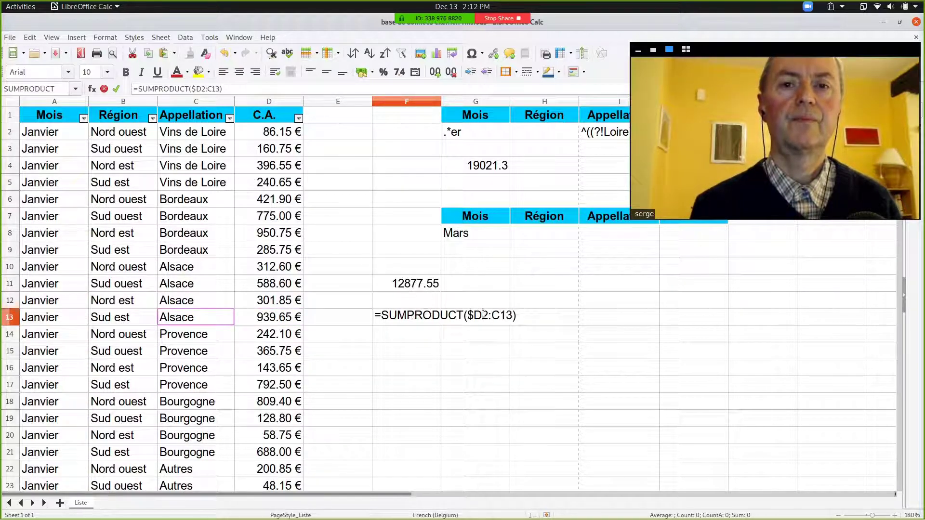
left_click(483, 316)
type("$")
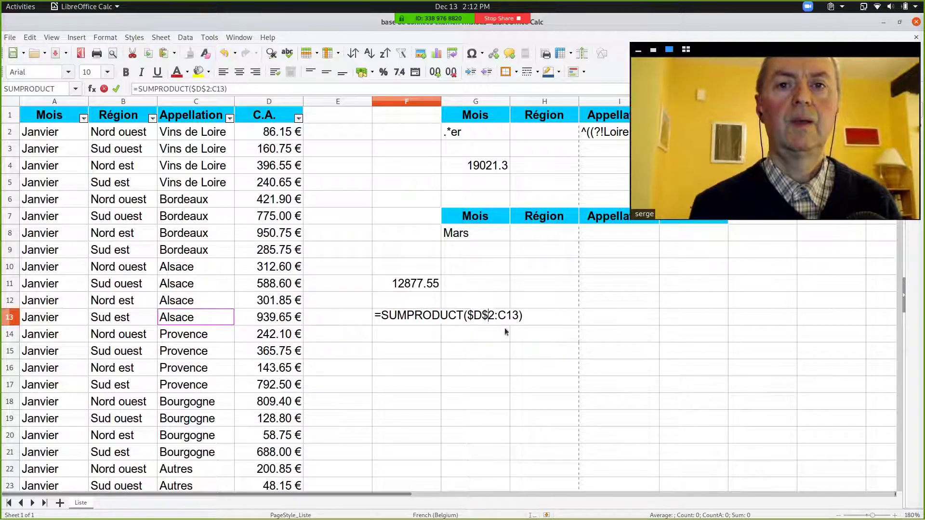
left_click(499, 322)
double_click(499, 326)
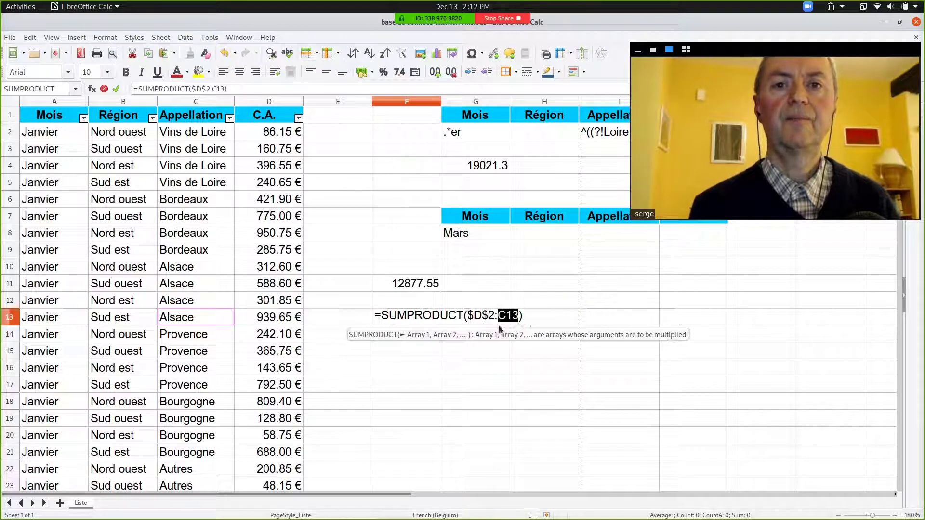
type("$D")
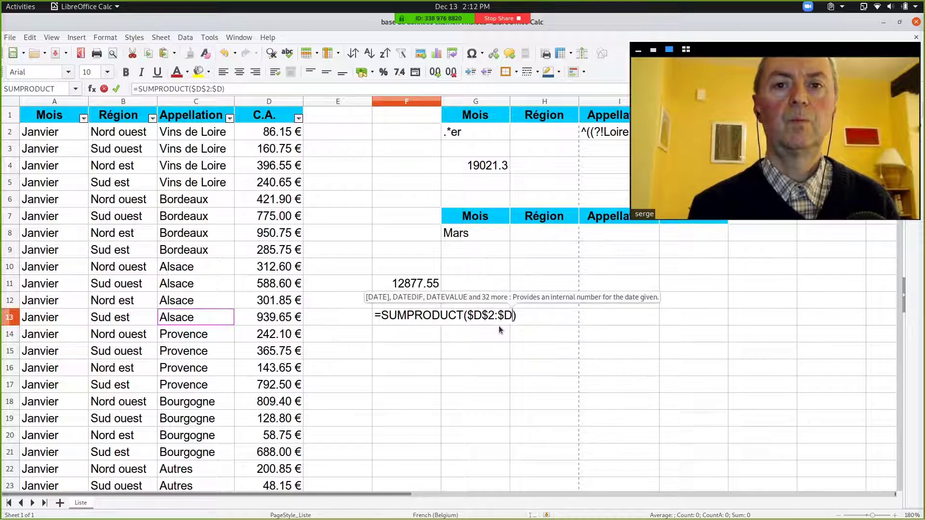
type("$")
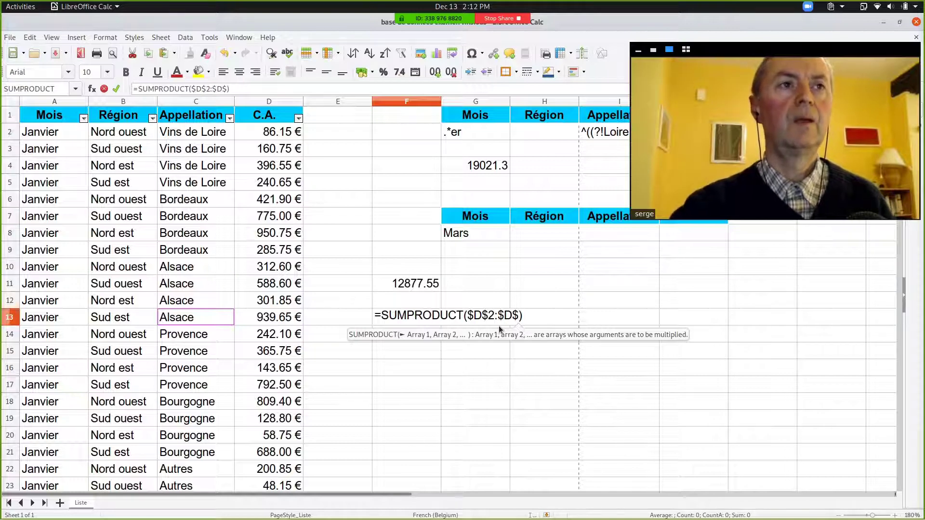
type("145")
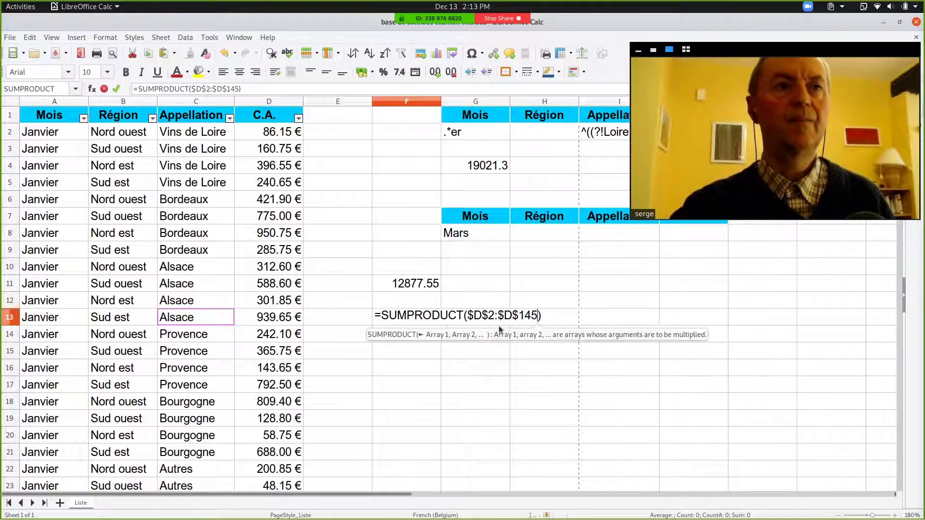
type(",")
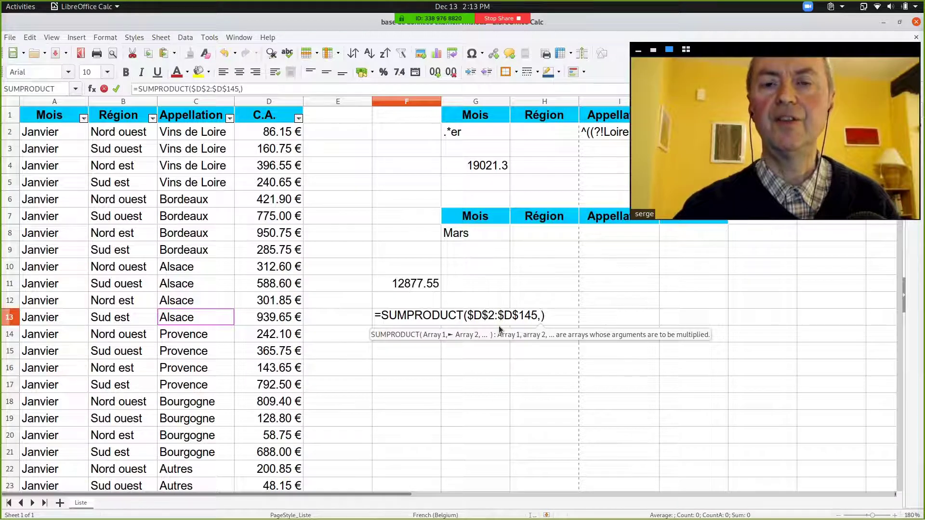
Step: Complete F13 with the condition --(A2:A145="Janvier") and commit it, giving 10159.6
type("--")
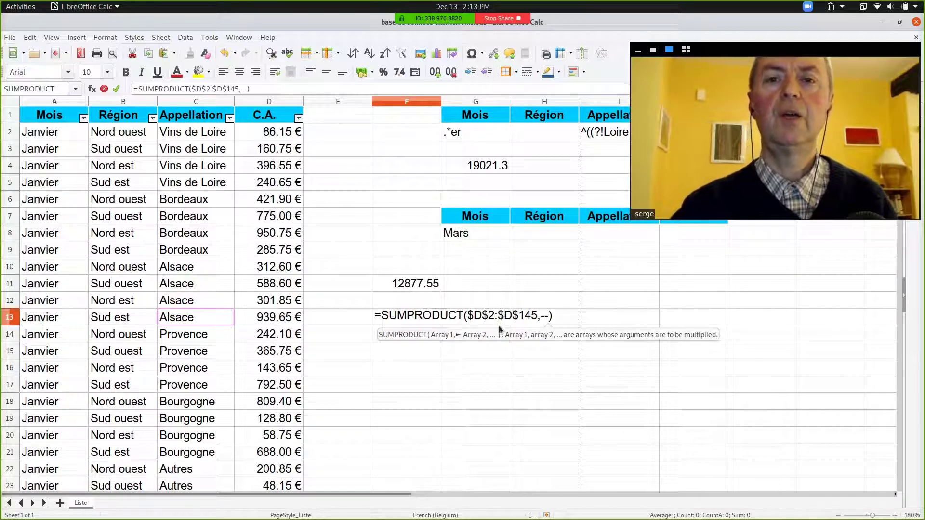
type("(")
key("Left")
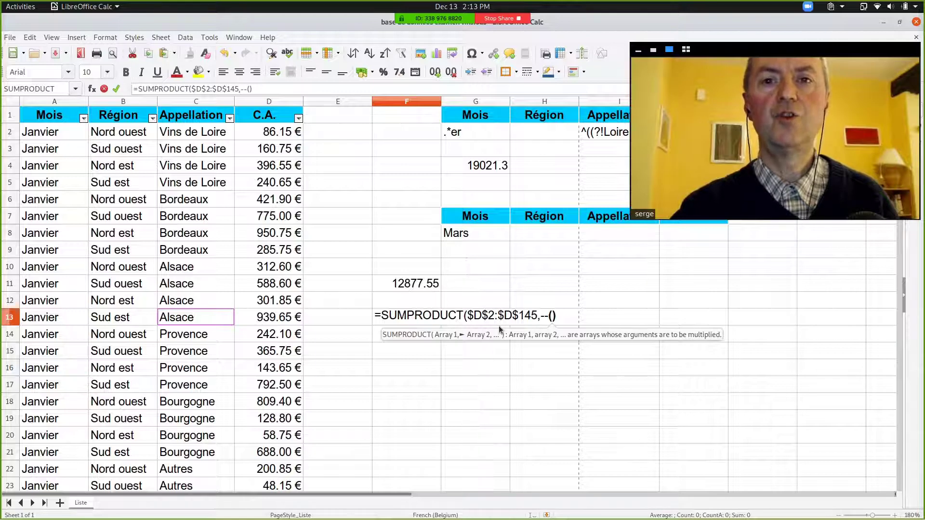
type("A2")
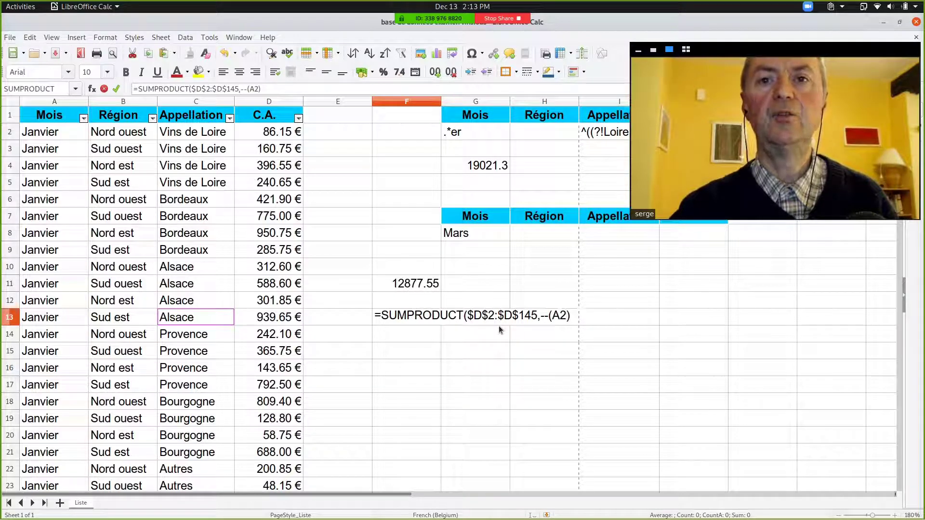
type(":")
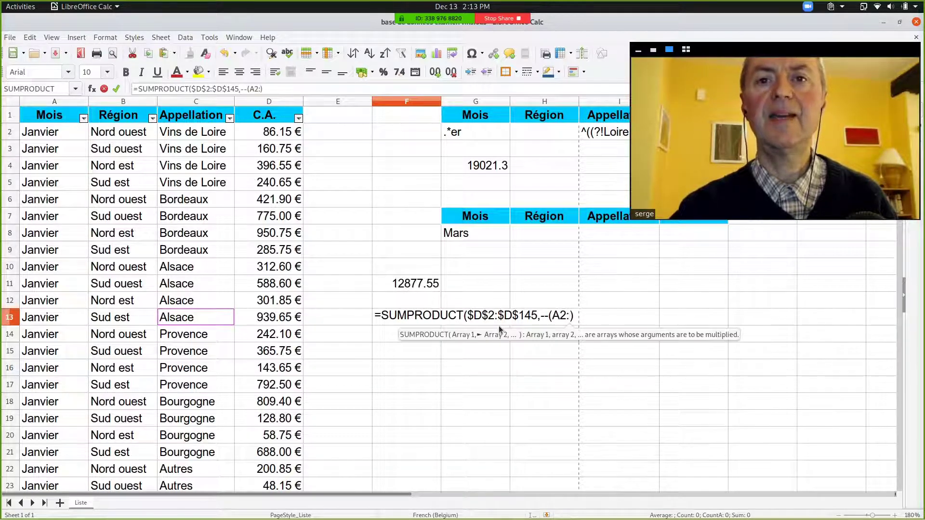
type("A145")
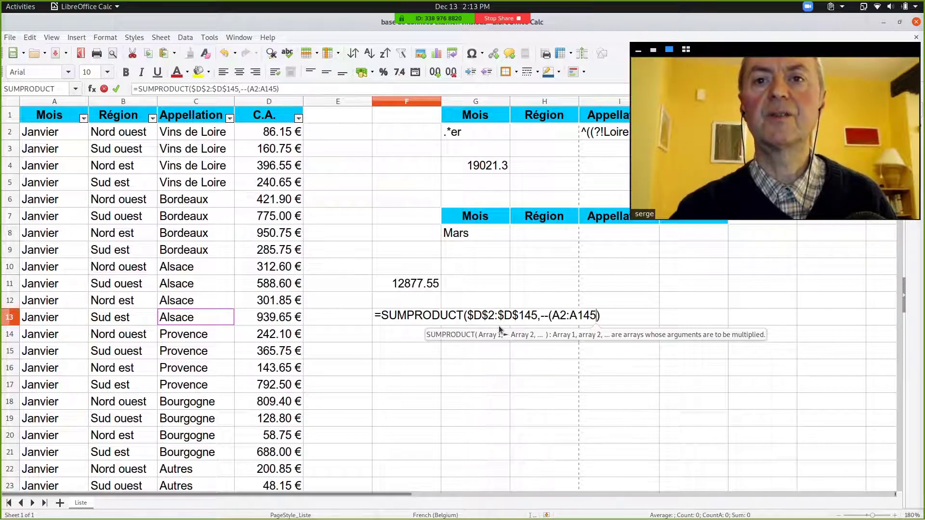
type("=")
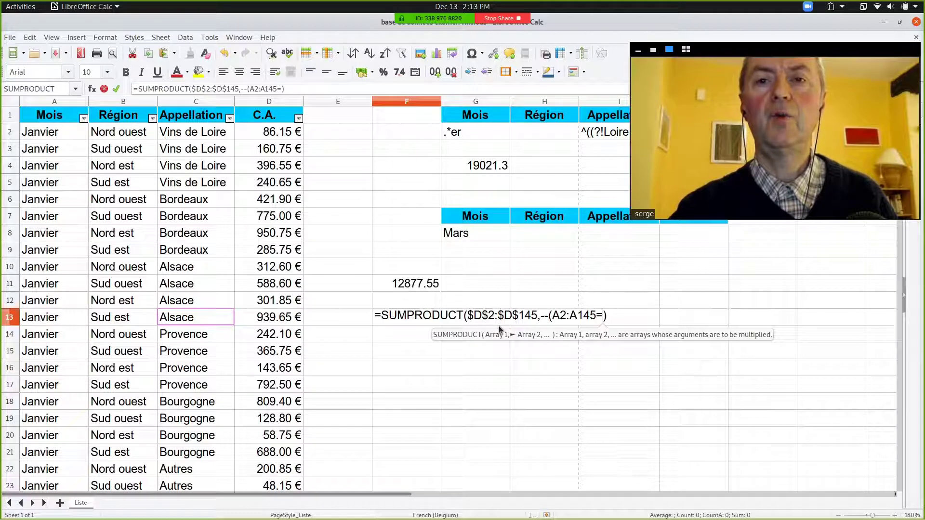
type("\"Janie")
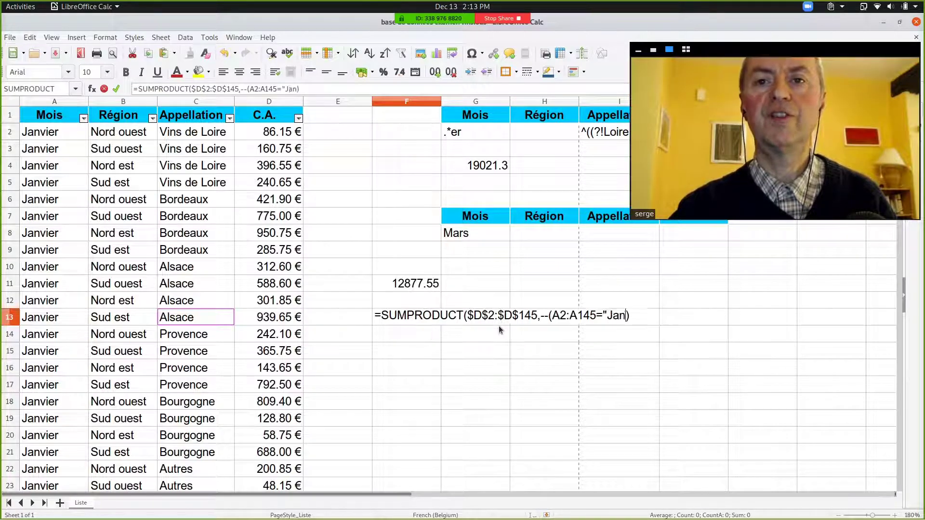
key("BackSpace")
key("BackSpace")
type("vier\"")
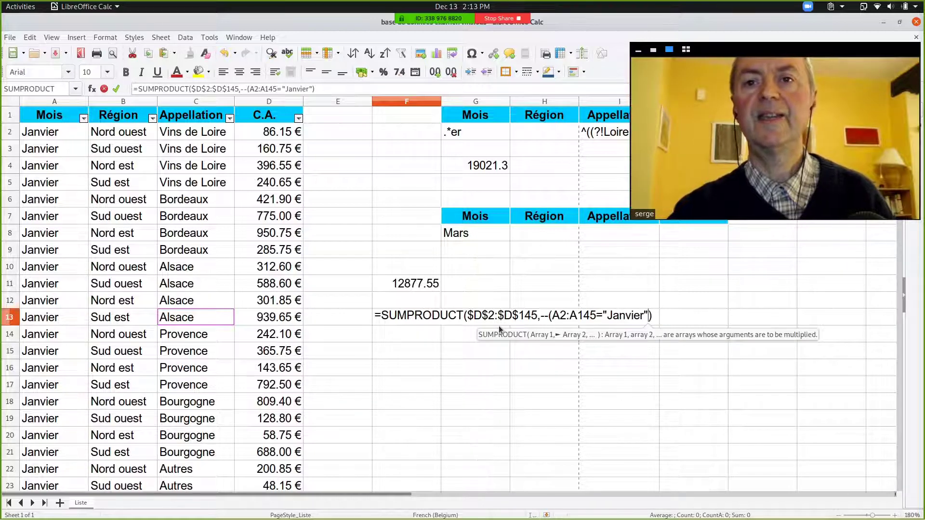
type(")")
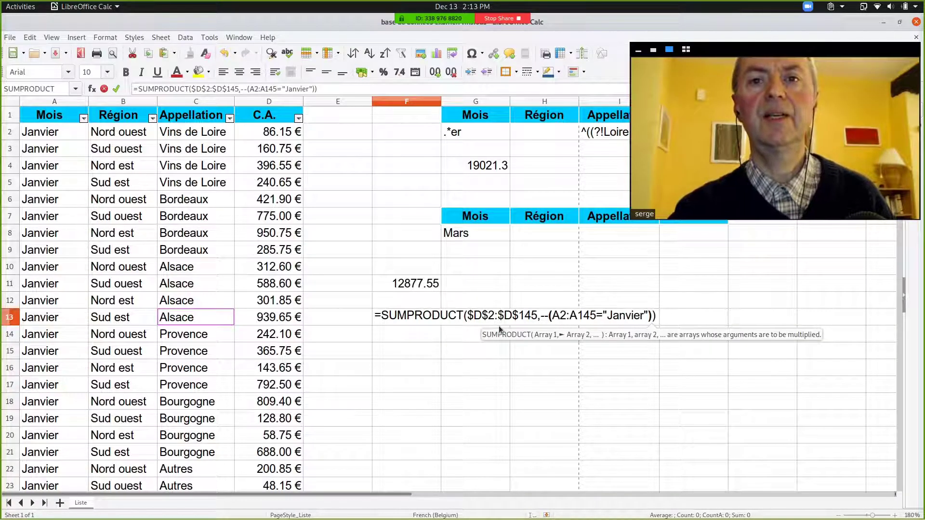
key("Return")
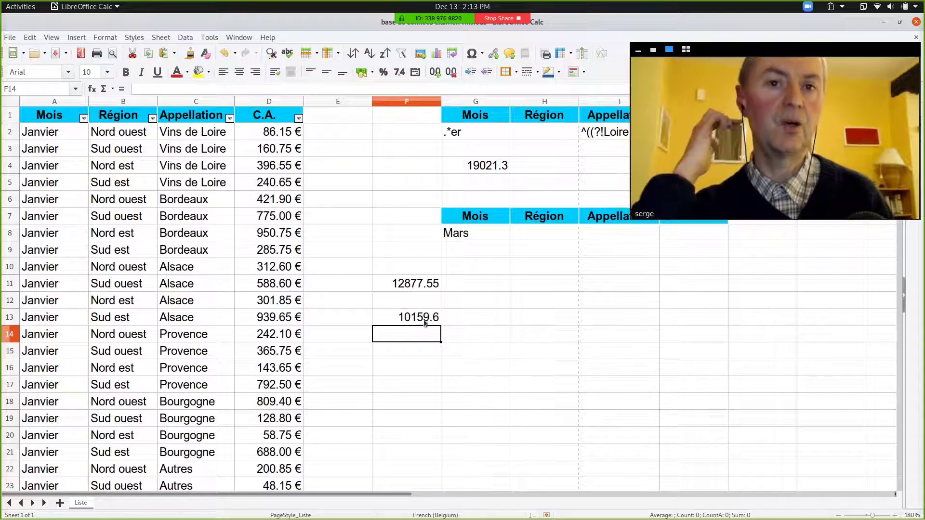
Step: Filter the Mois column to show only Janvier
key("Up")
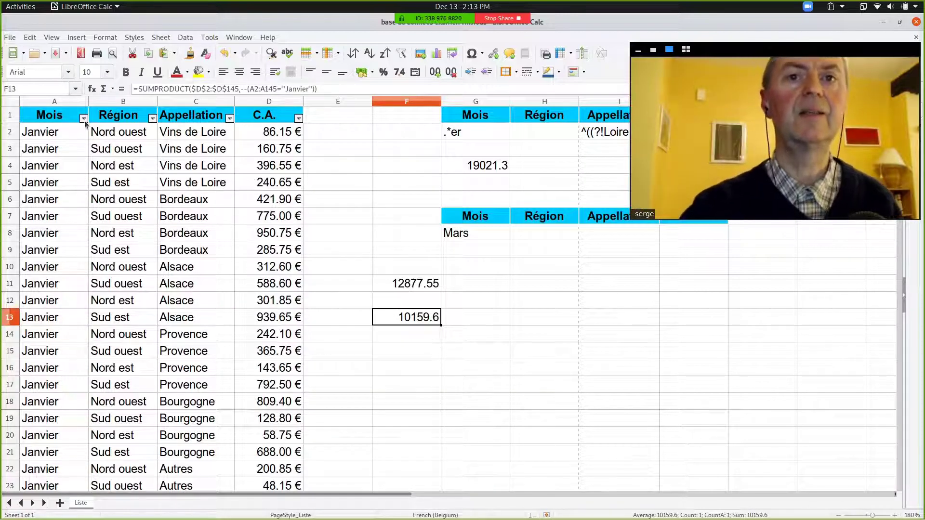
left_click(84, 119)
left_click(30, 226)
left_click(32, 264)
left_click(44, 319)
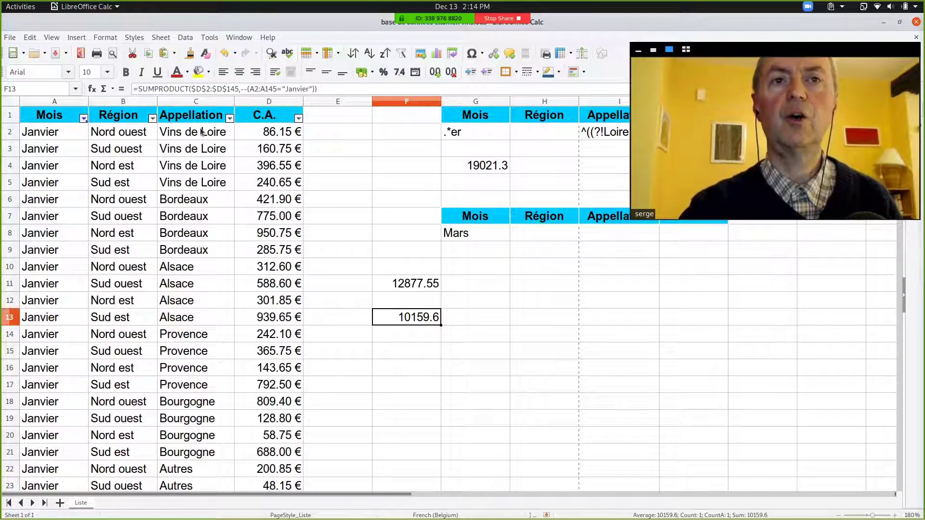
Step: Select the filtered Janvier sales in column D to check the status-bar sum, then edit F13
left_click(253, 133)
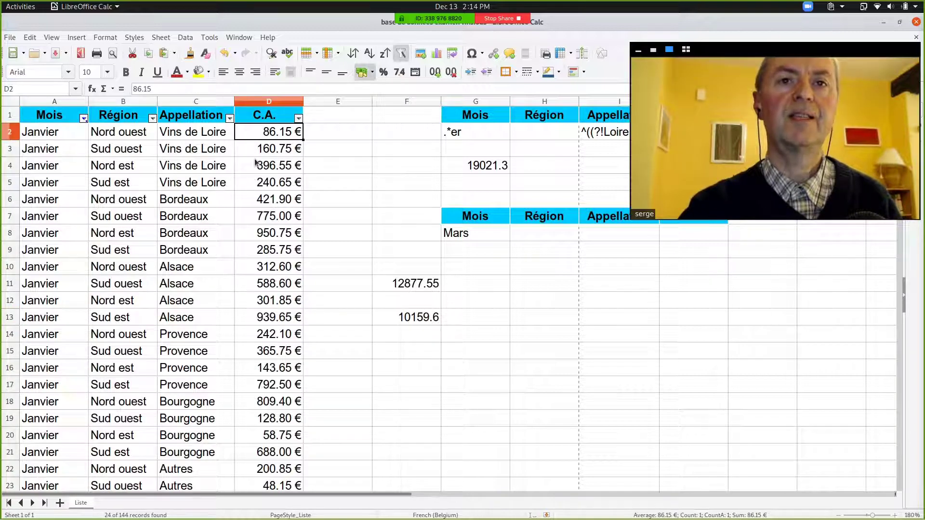
key("ctrl+shift+Down")
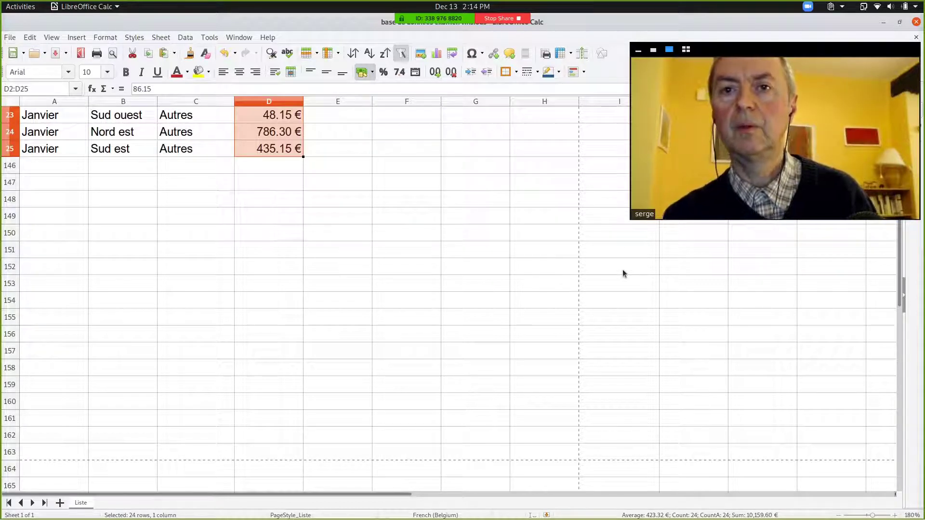
scroll(507, 269, "up", 8)
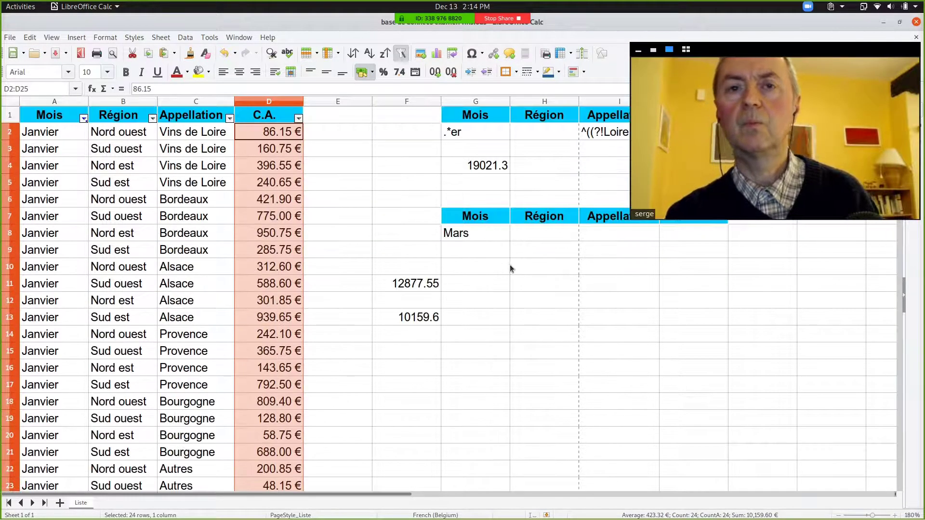
left_click(401, 315)
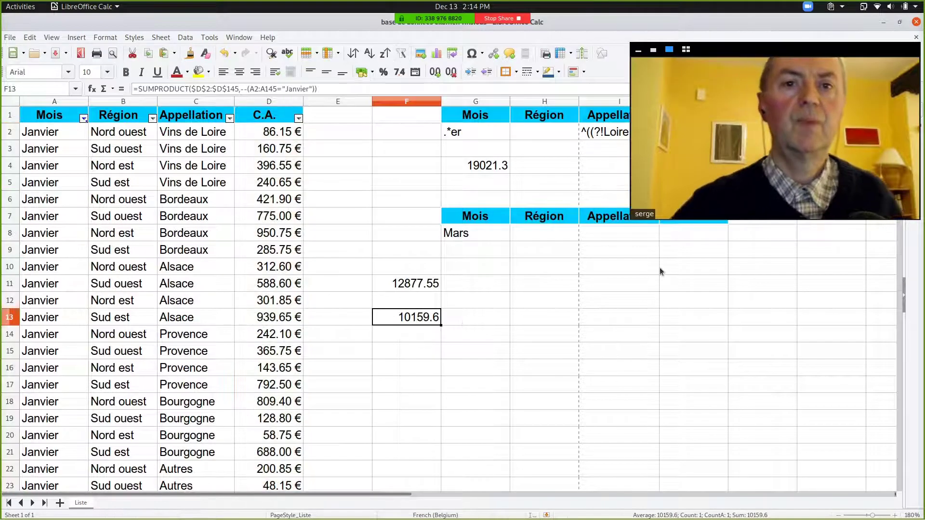
key("F2")
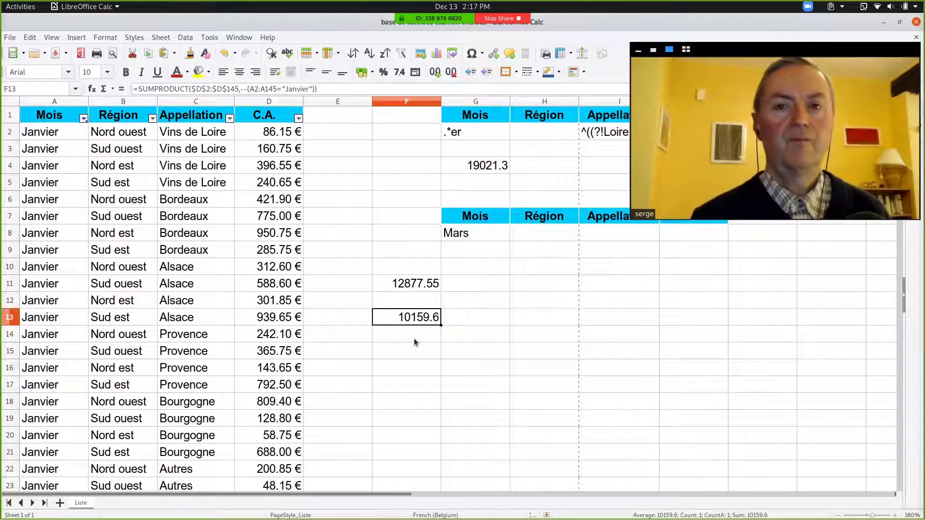
Step: Start =SUMPRODUCT in F14 with the condition (B2:B145="Nord ouest")
left_click(415, 339)
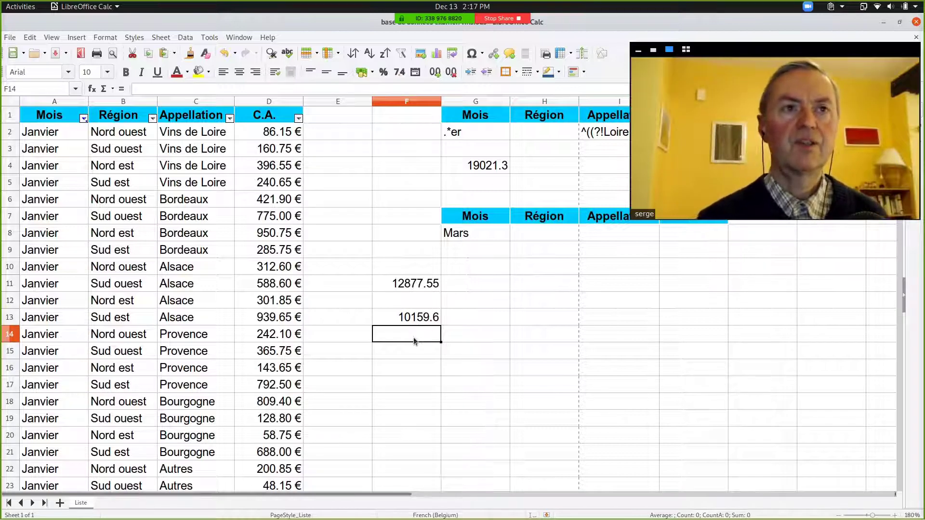
type("=sumpr")
key("Return")
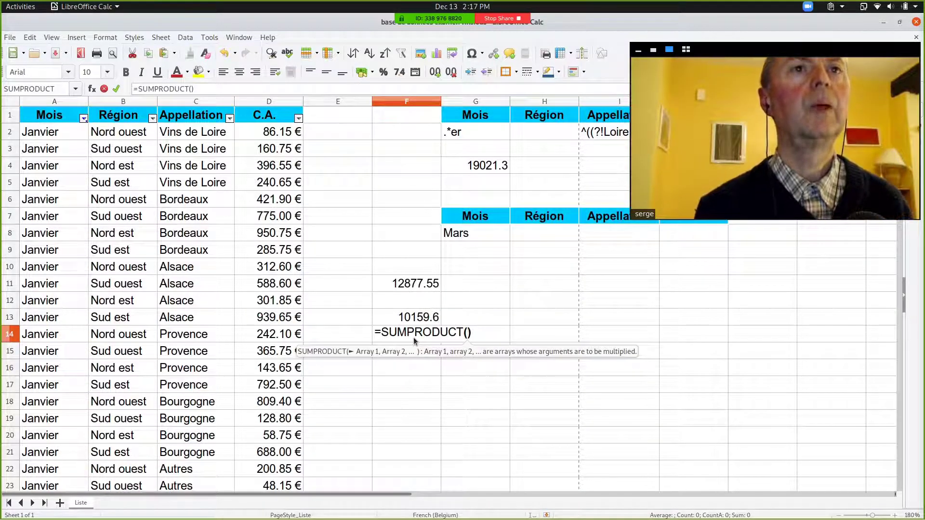
left_click_drag(725, 53, 726, 341)
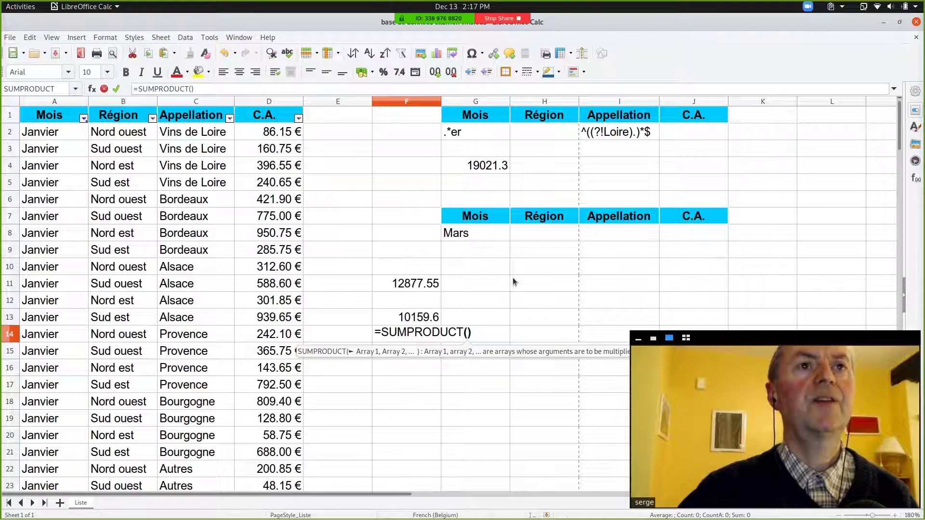
type("(B")
type("2:B1")
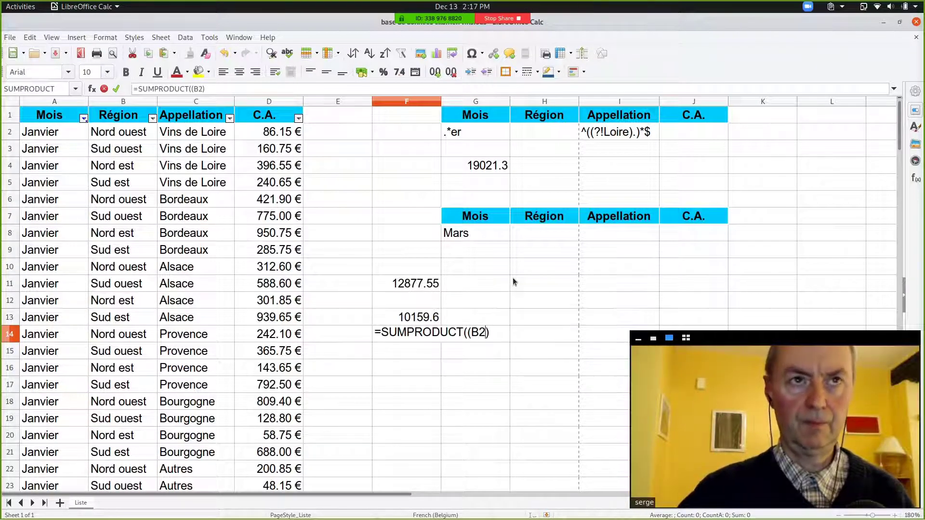
type("45")
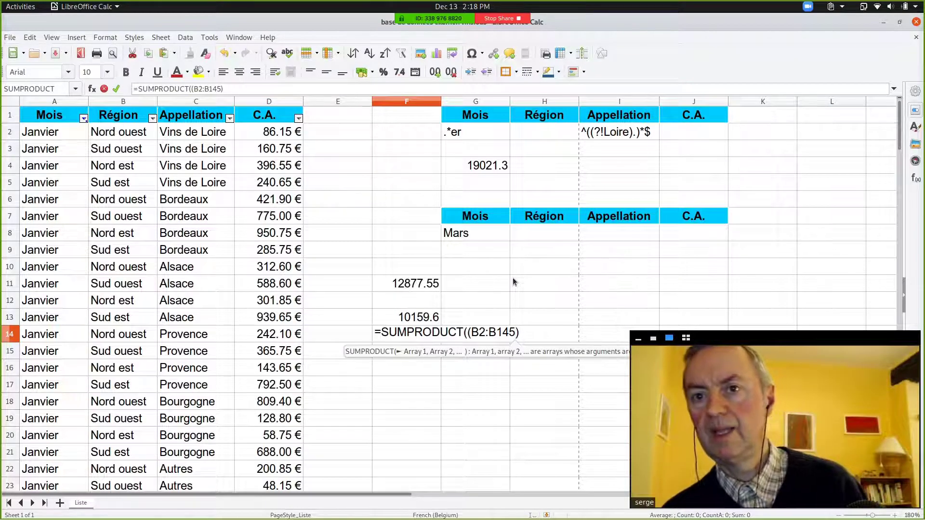
type("=")
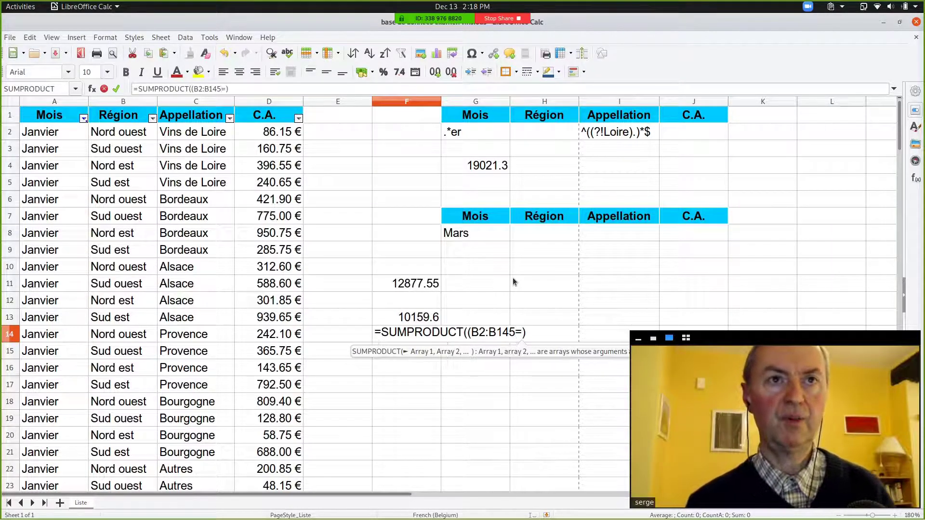
type("\"")
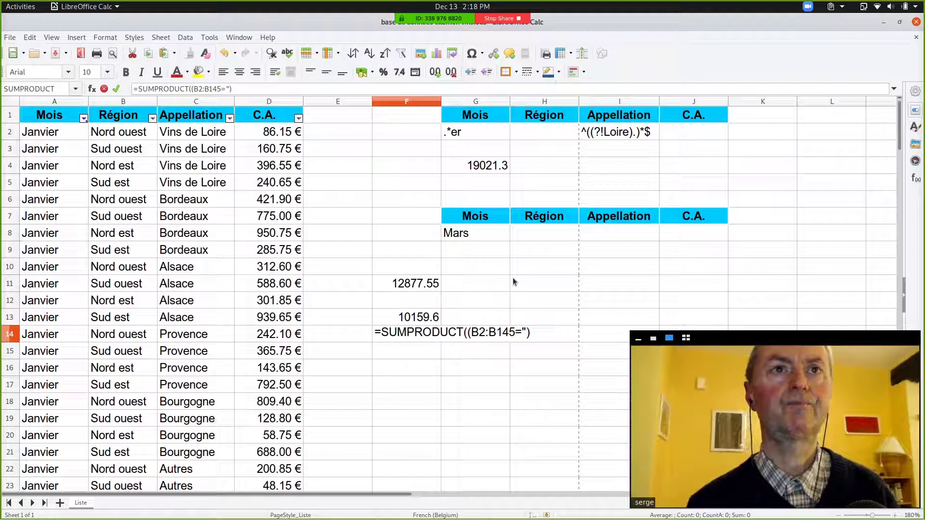
type("Nor ")
type("o")
key("BackSpace")
type("ouest")
key("Left")
key("Left")
key("Left")
key("Left")
key("Left")
key("Left")
type("d")
key("Right")
key("Right")
key("Right")
key("Right")
key("Right")
key("Right")
type("\"")
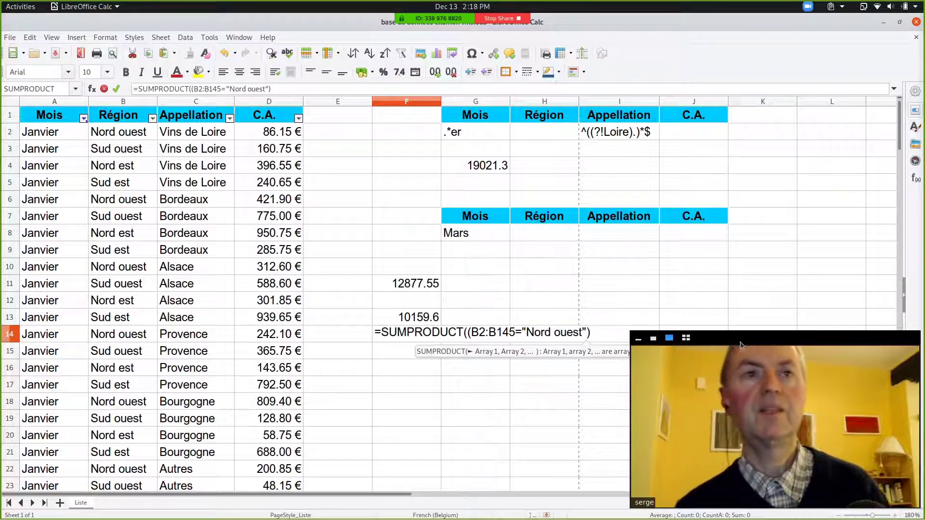
Step: Multiply by (C2:C145="Alsace") and (D2:D145) and commit, giving 3408.95
left_click_drag(723, 347, 723, 49)
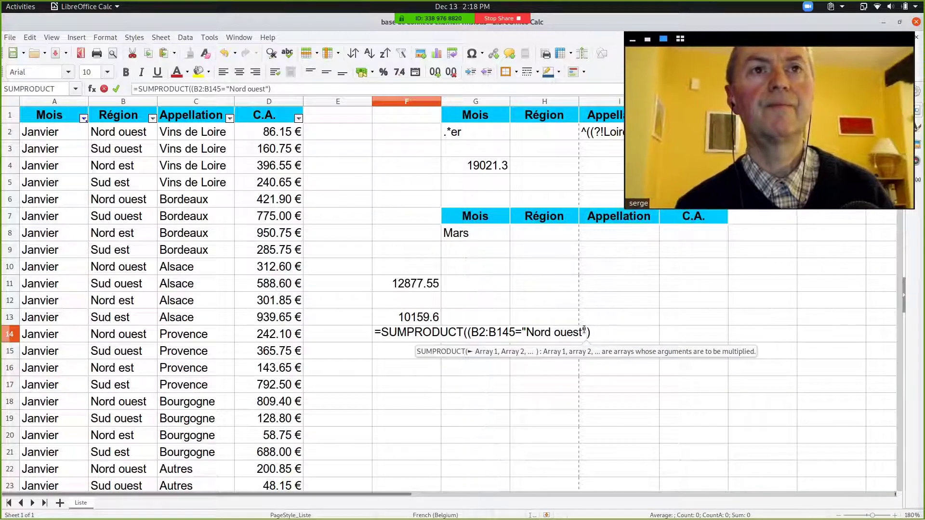
type("*")
key("BackSpace")
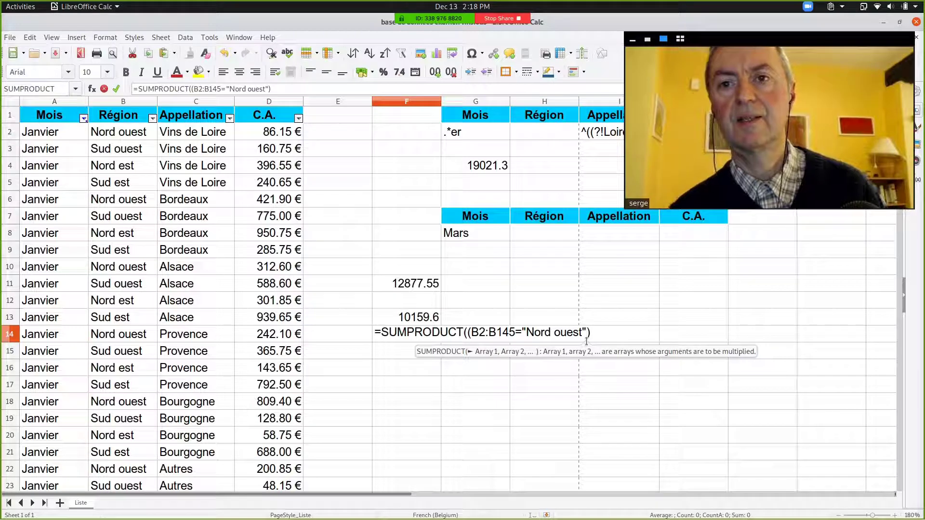
type(")*")
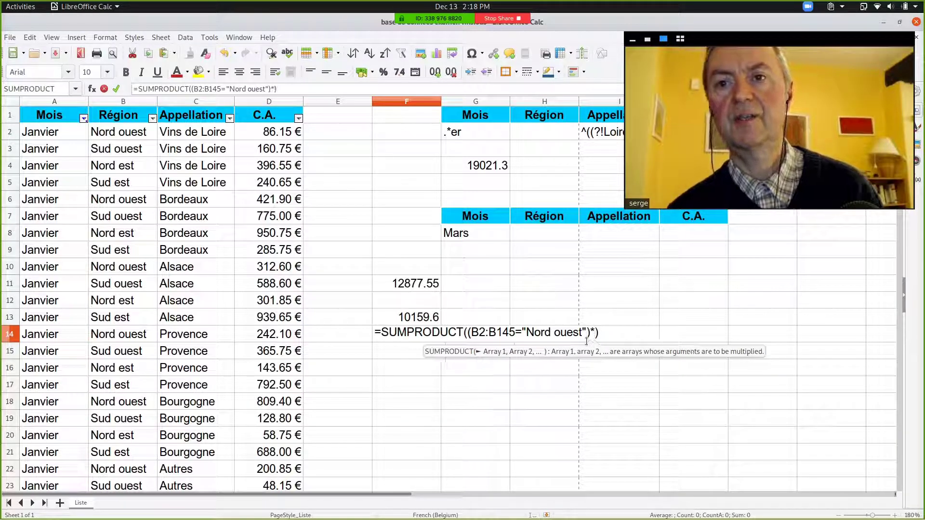
type("(C")
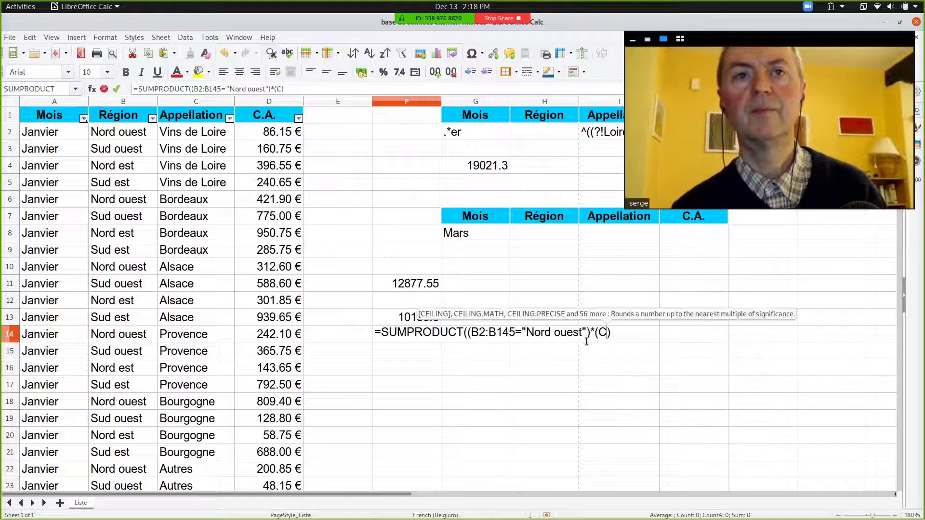
type("2:C1")
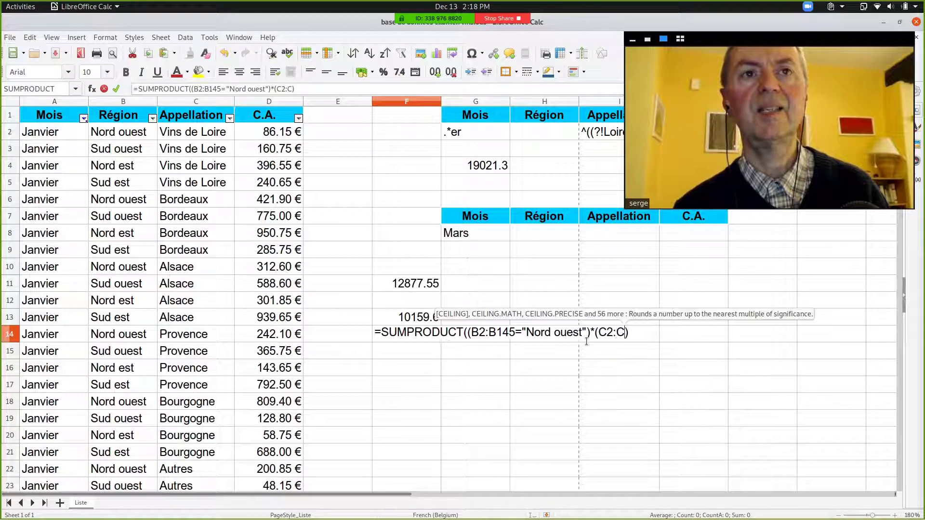
type("45")
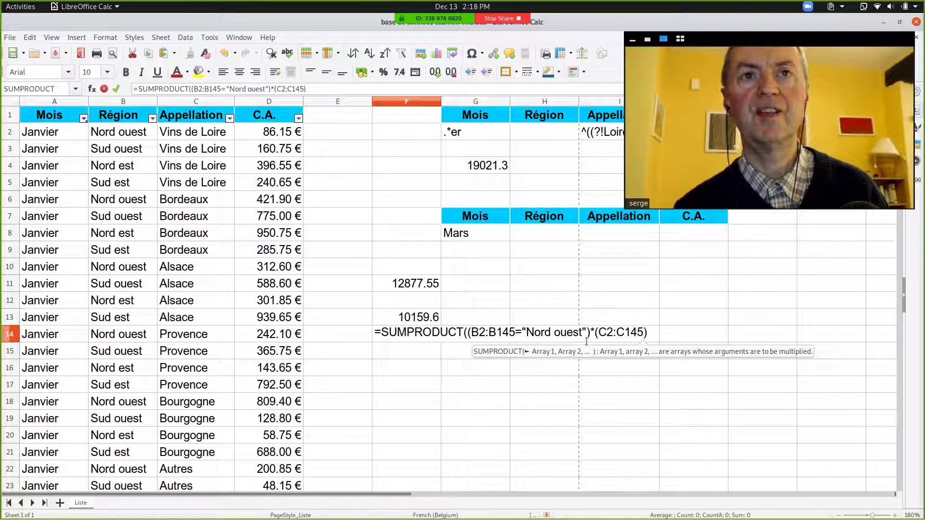
type("=\"")
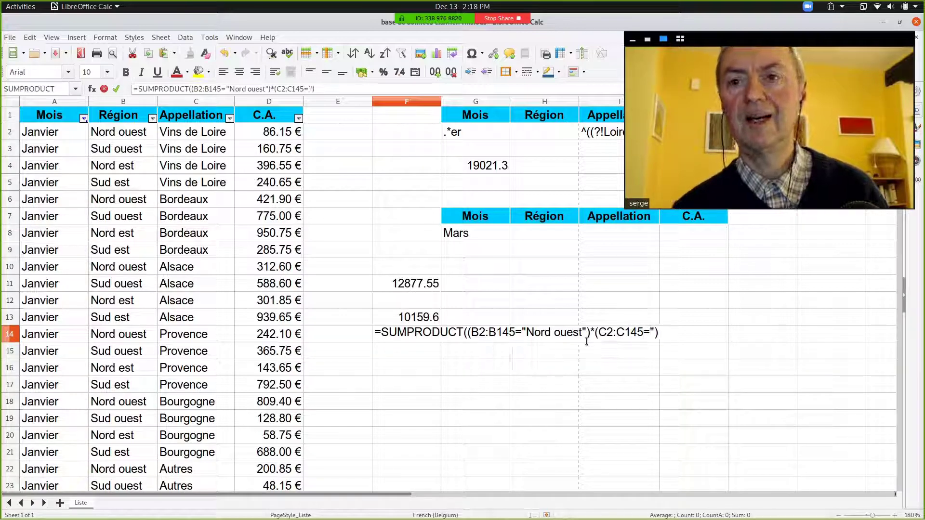
type("A")
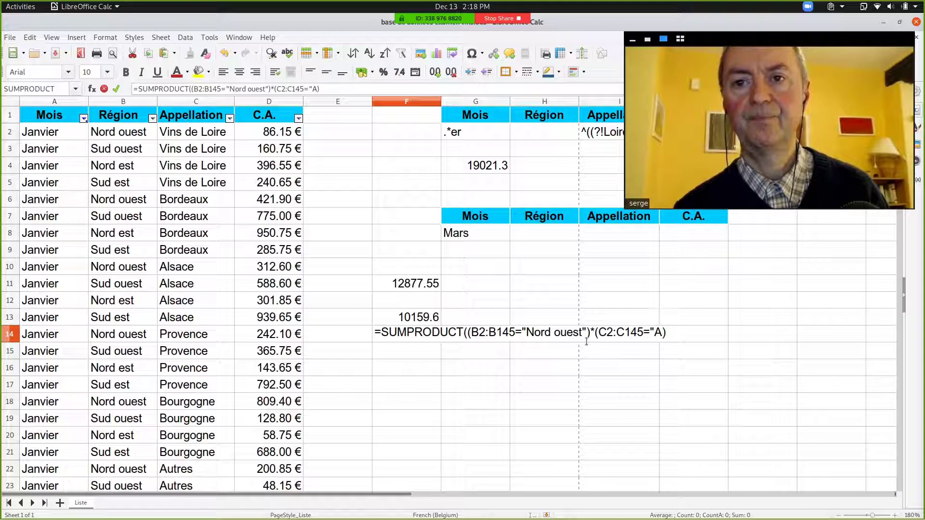
type("lsace\"")
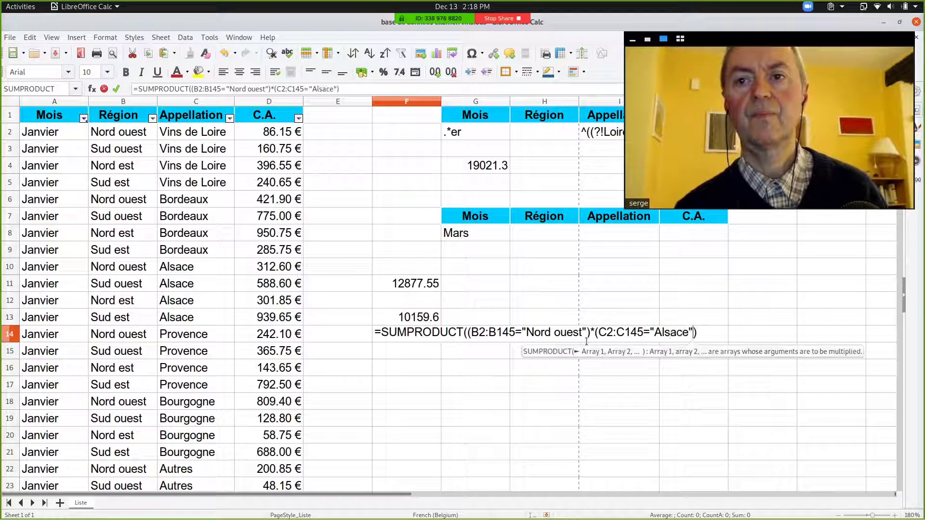
type(")")
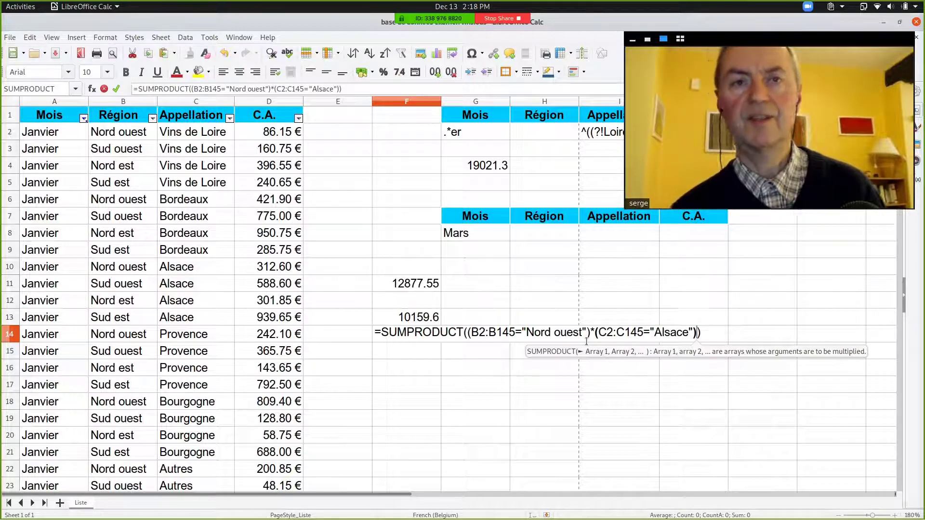
type("*")
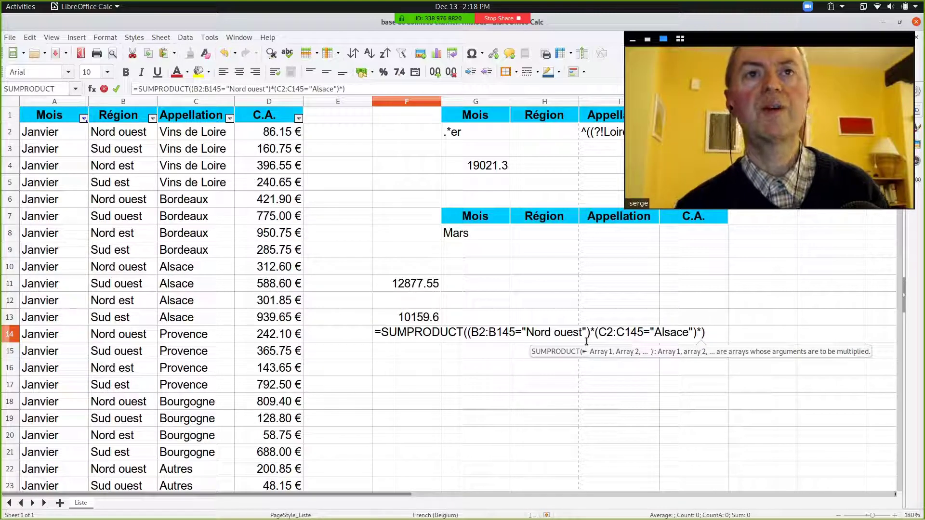
type("(D2:D")
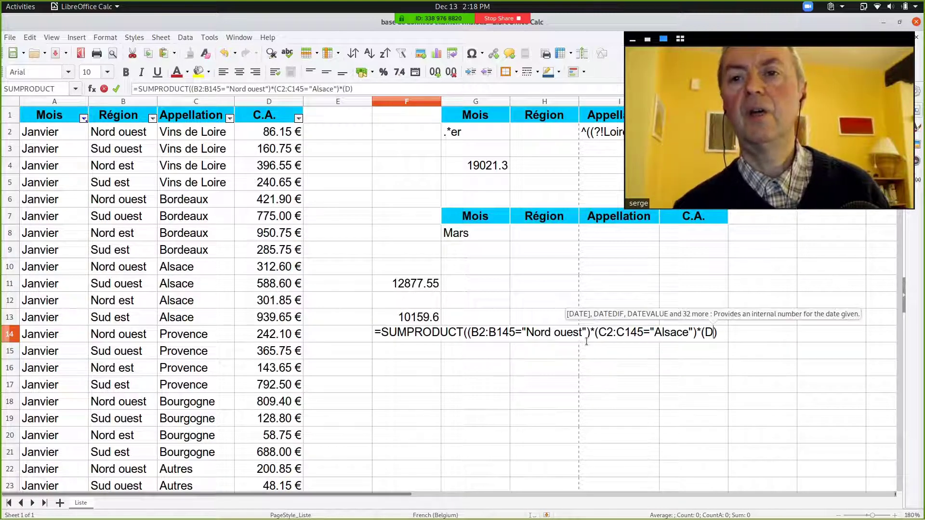
type("145")
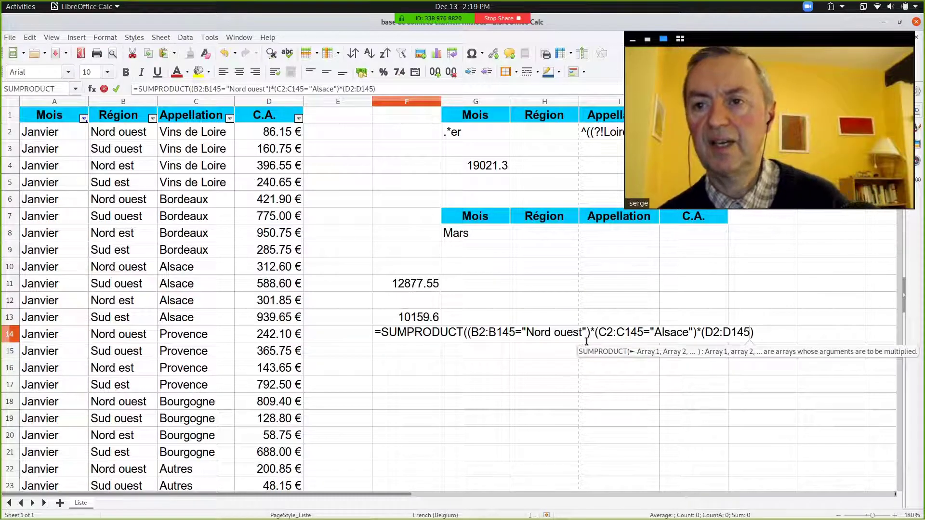
type(")")
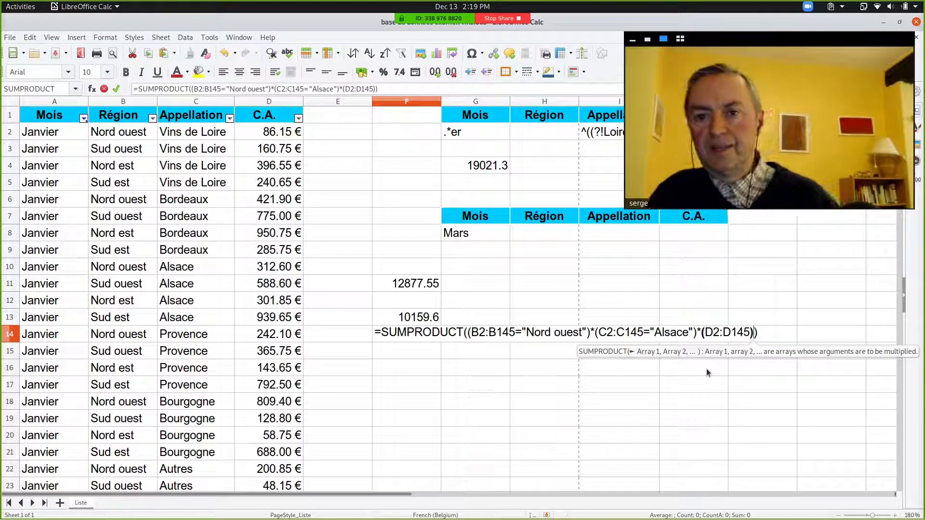
key("Return")
left_click(420, 335)
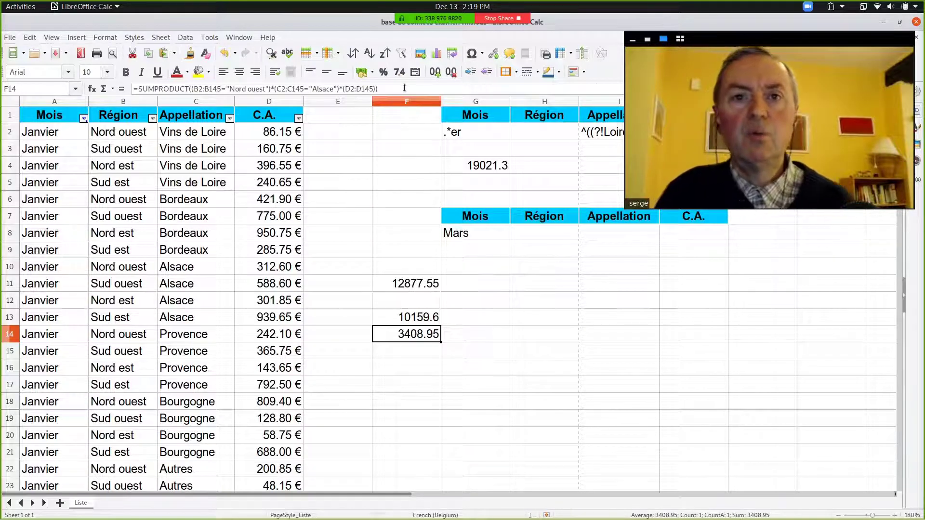
left_click(151, 119)
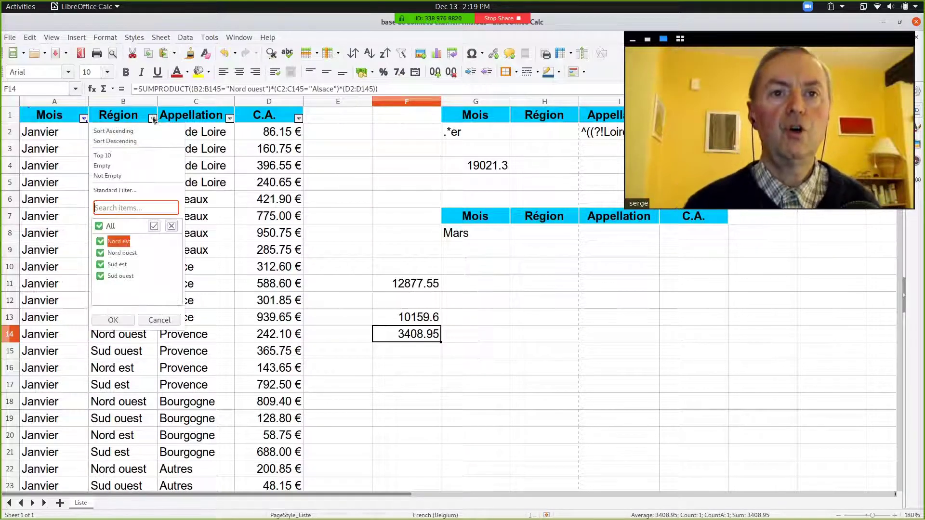
left_click(99, 226)
left_click(100, 253)
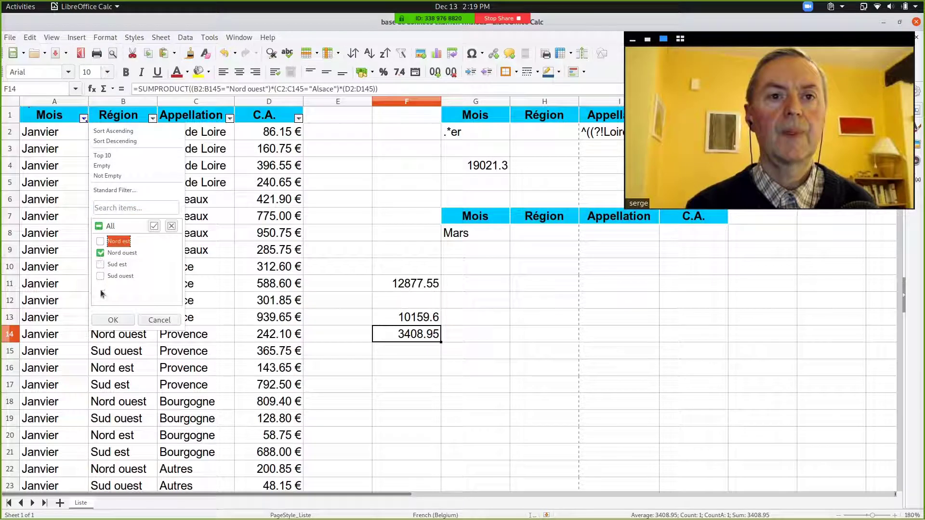
left_click(114, 319)
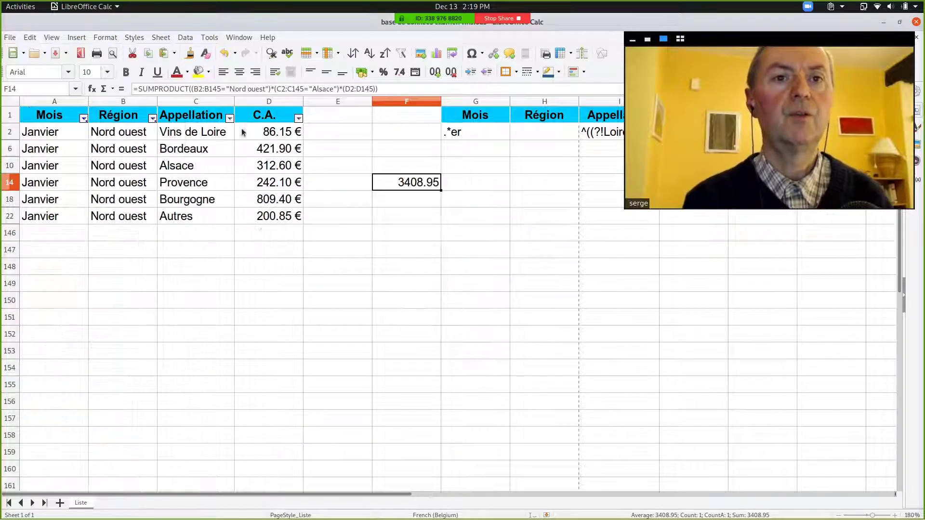
left_click(229, 118)
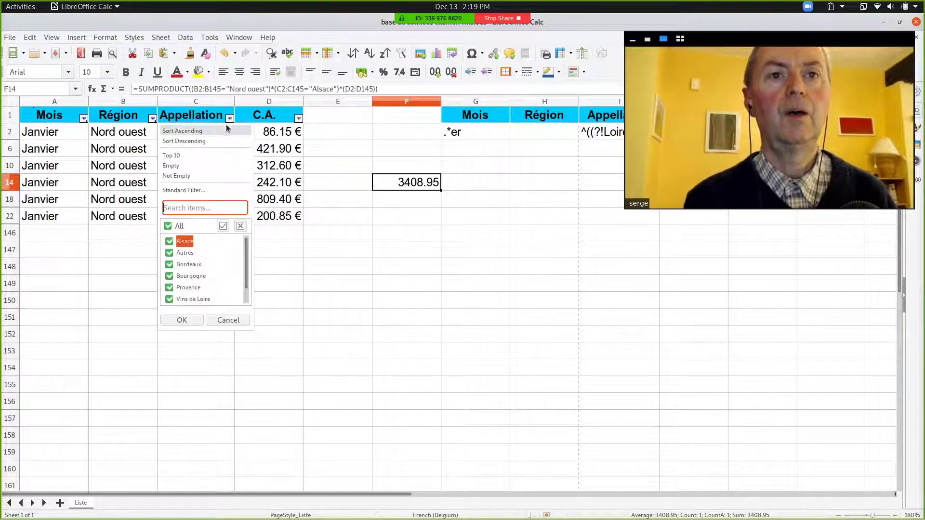
left_click(221, 321)
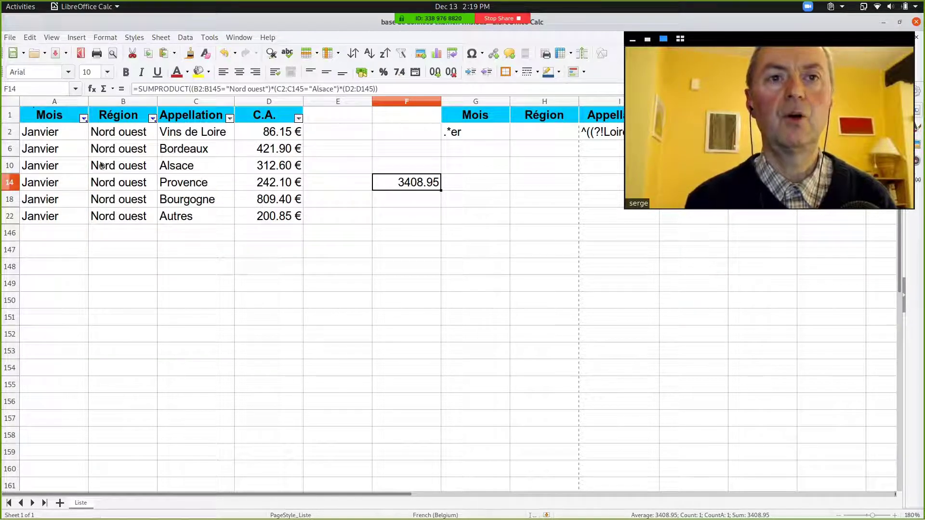
left_click(84, 118)
left_click(31, 241)
left_click(30, 226)
left_click(45, 321)
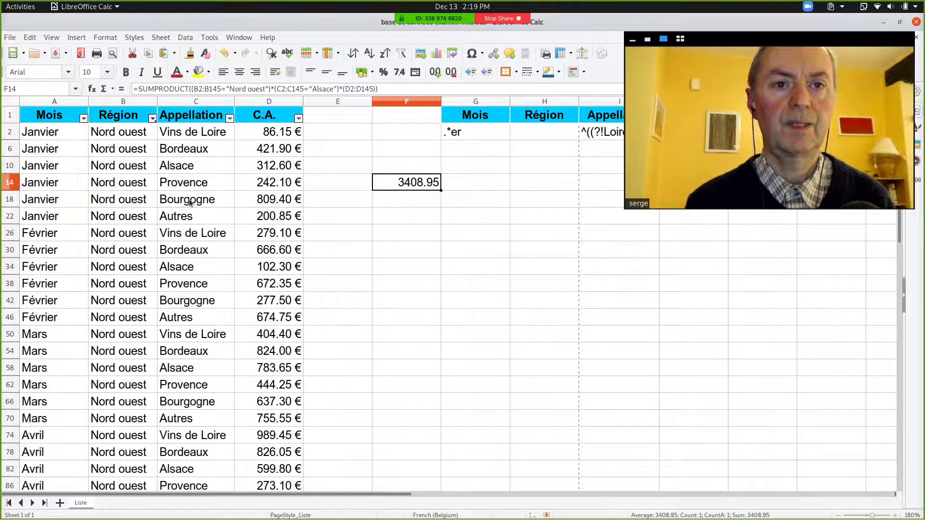
left_click(230, 118)
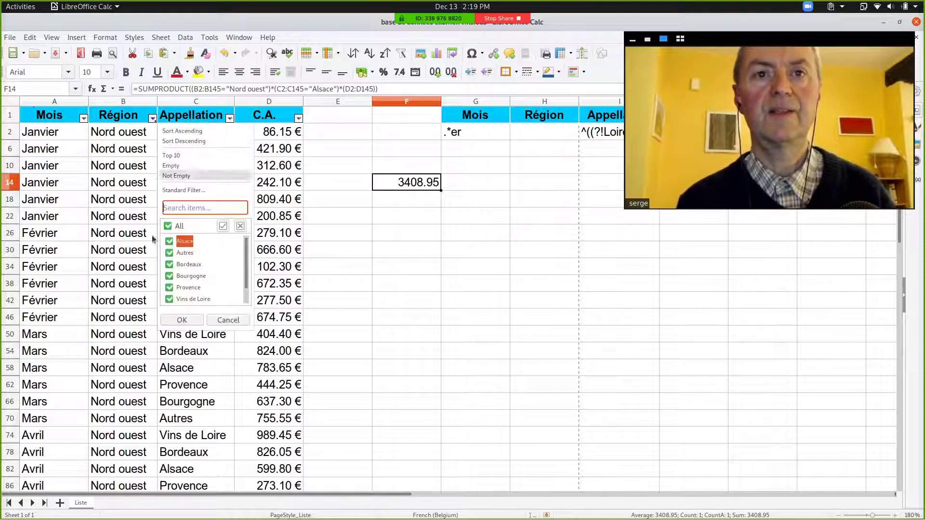
left_click(168, 226)
left_click(169, 243)
left_click(183, 319)
left_click_drag(252, 137, 252, 212)
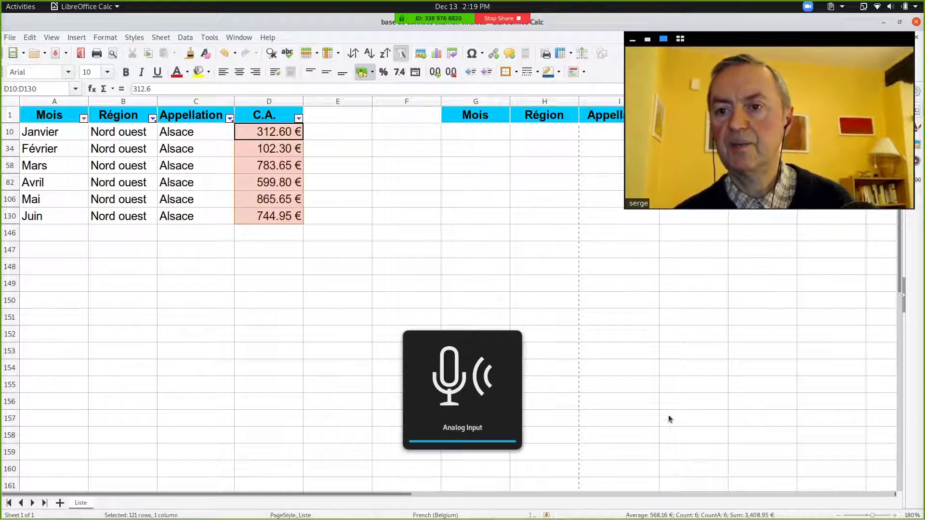
left_click(378, 284)
key("ctrl+z")
left_click(389, 188)
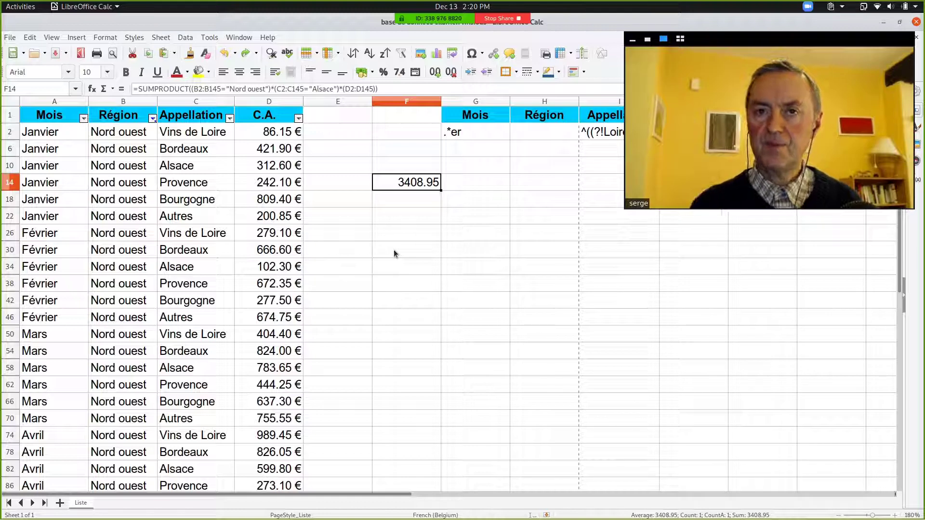
key("F2")
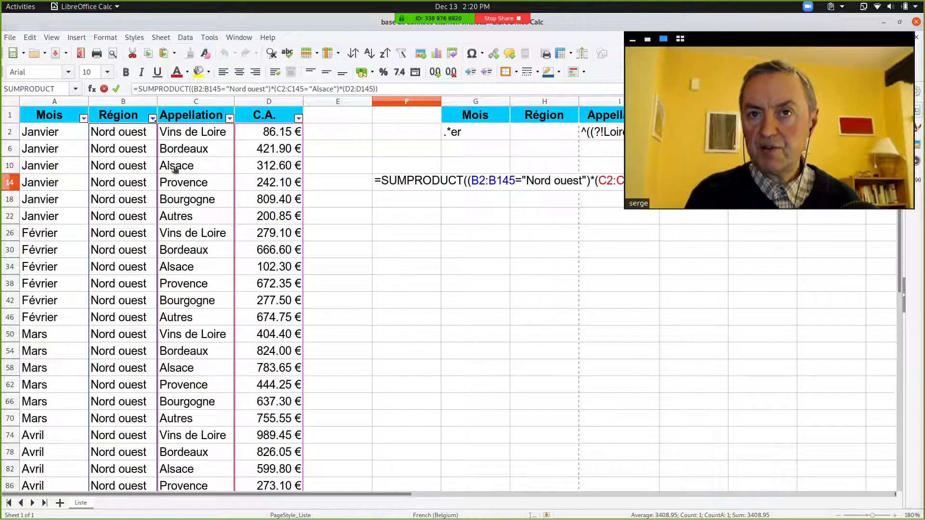
left_click(401, 251)
key("Escape")
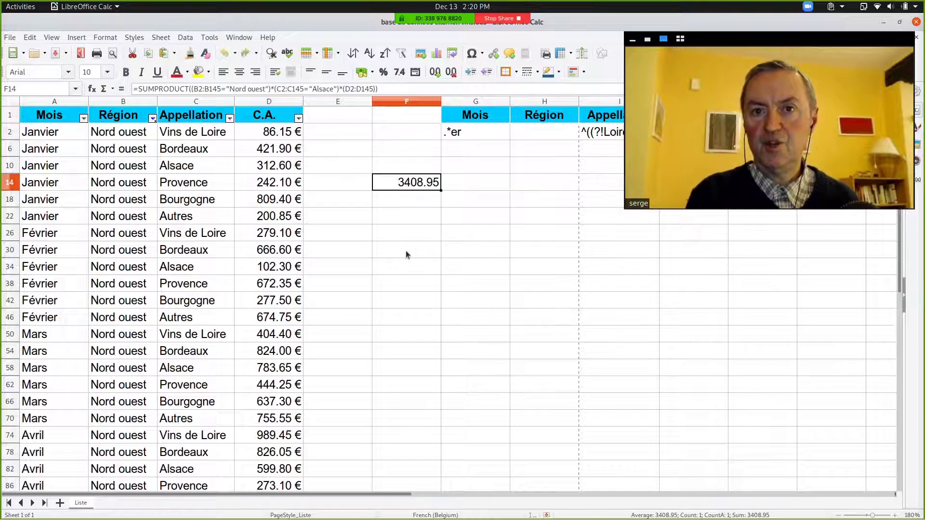
key("ctrl+z")
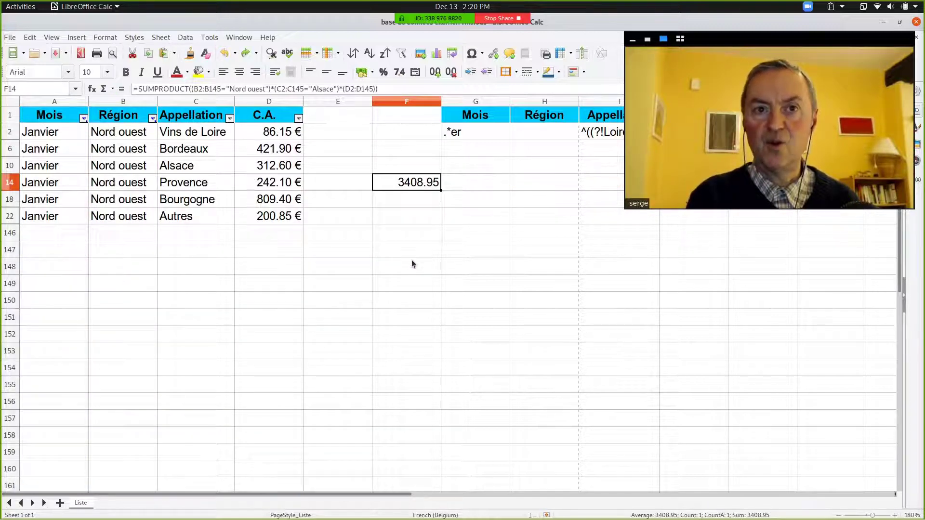
key("ctrl+z")
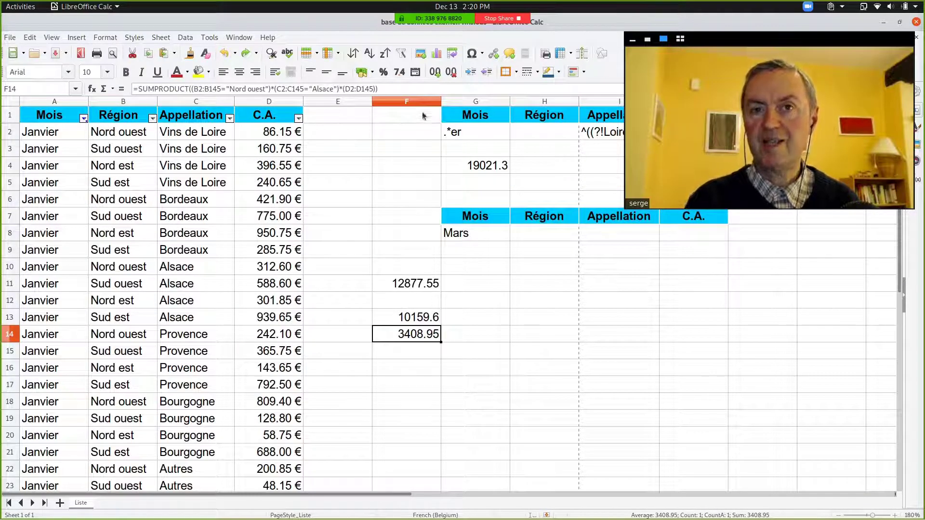
Step: Display F14's Nord ouest Alsace SUMPRODUCT formula and save the workbook with Ctrl+S
left_click(422, 90)
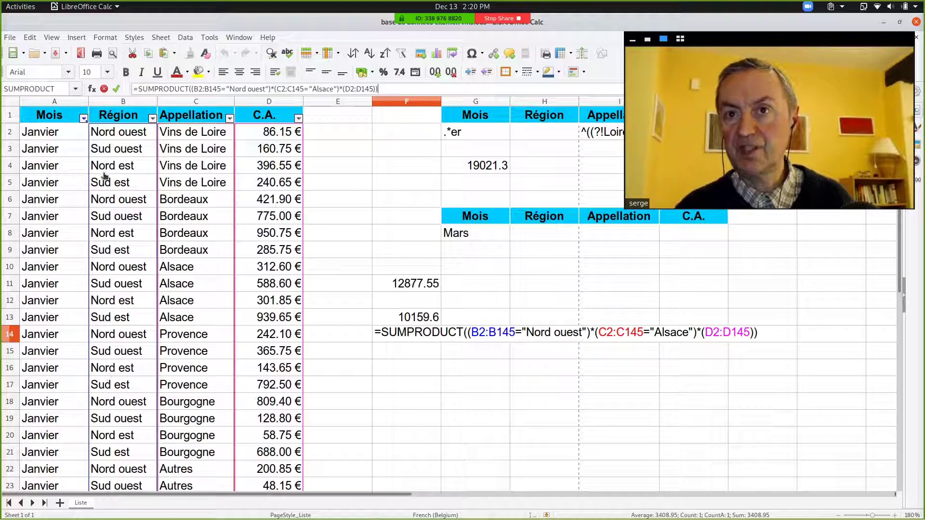
key("ctrl+s")
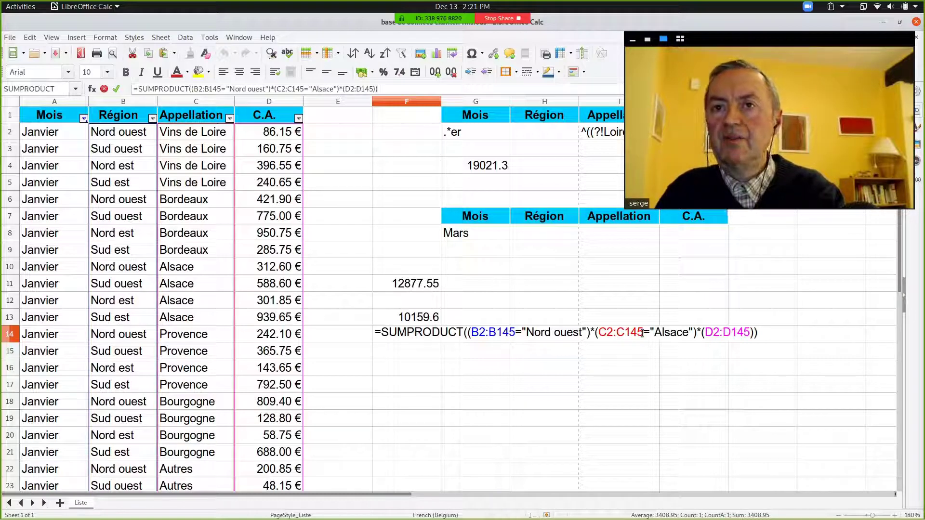
left_click(555, 334)
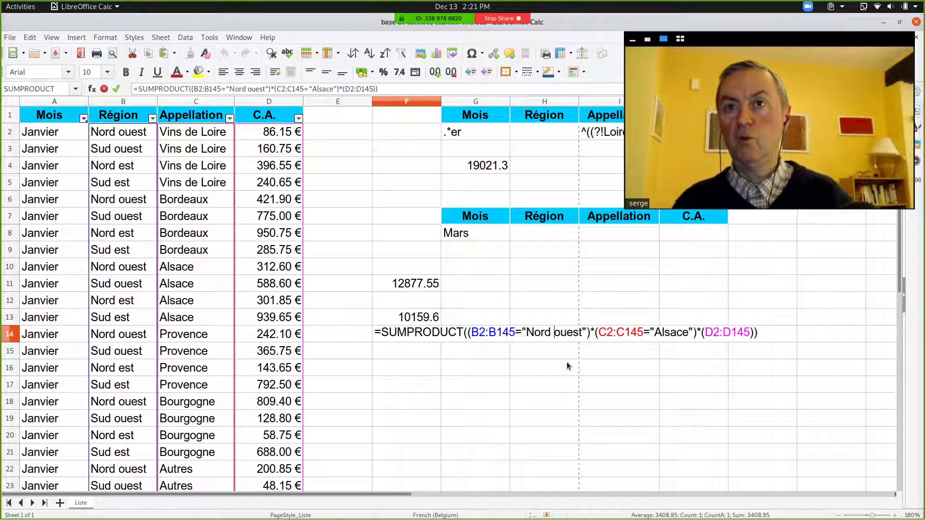
type("h")
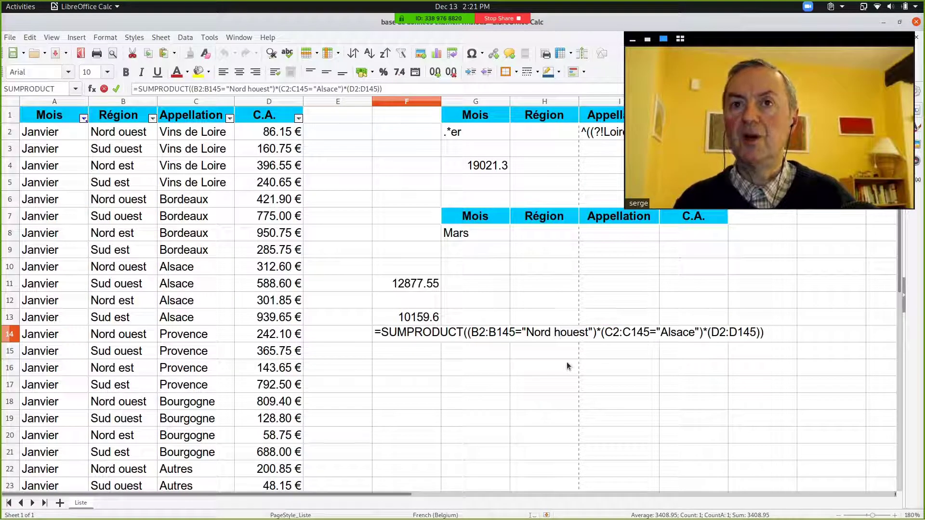
key("Return")
left_click(410, 333)
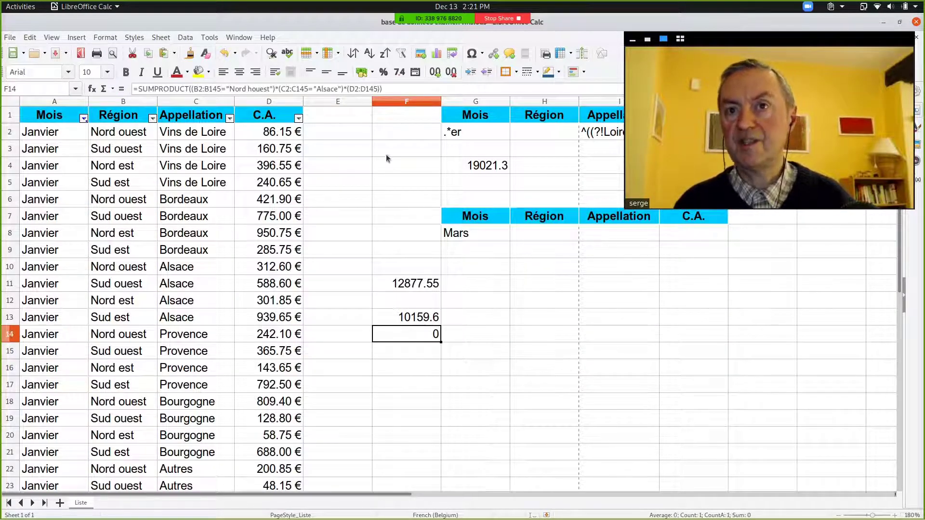
left_click(406, 90)
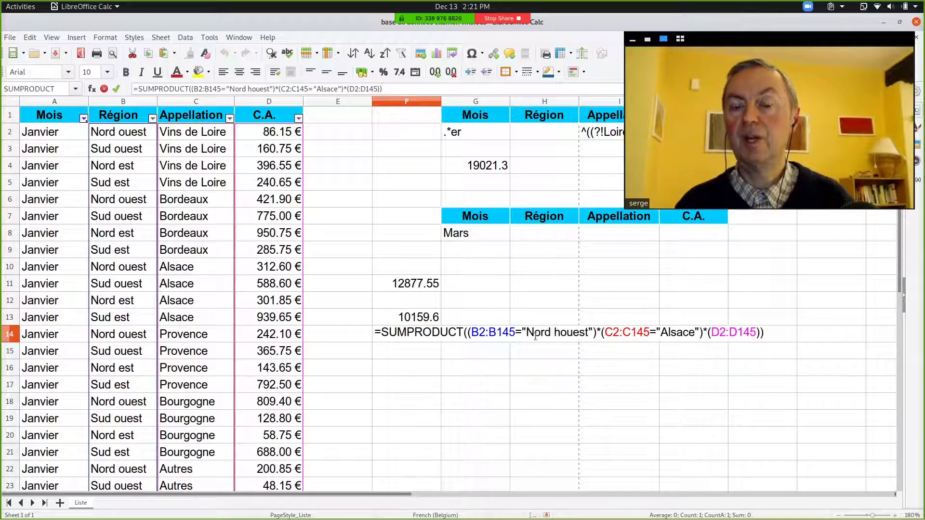
left_click(559, 331)
key("BackSpace")
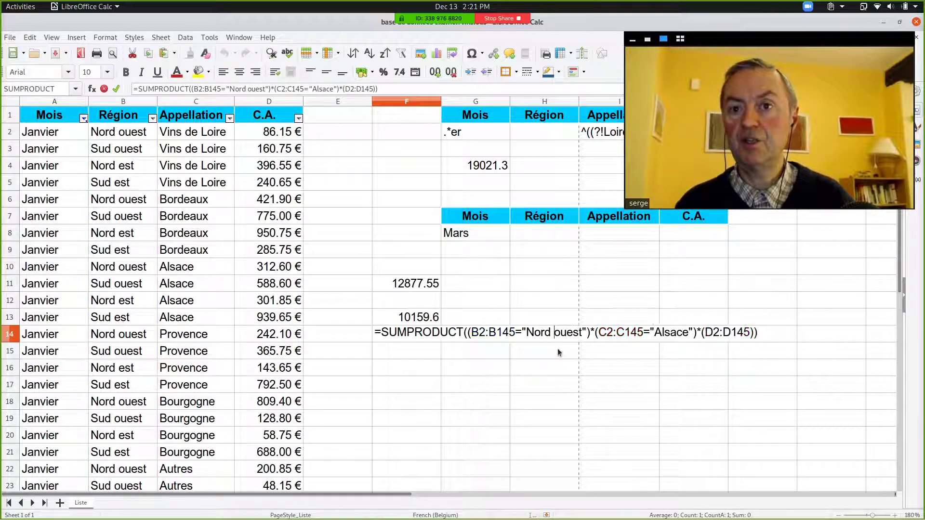
key("Return")
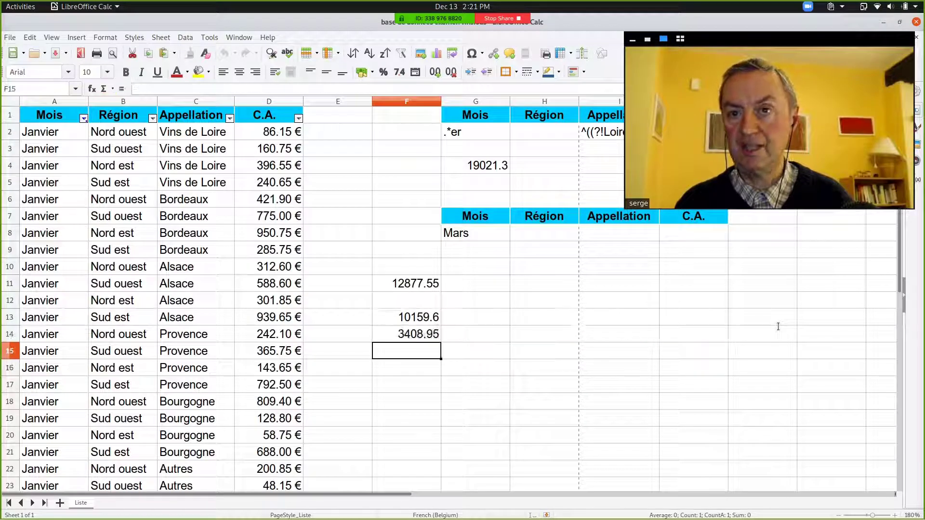
key("Up")
key("F2")
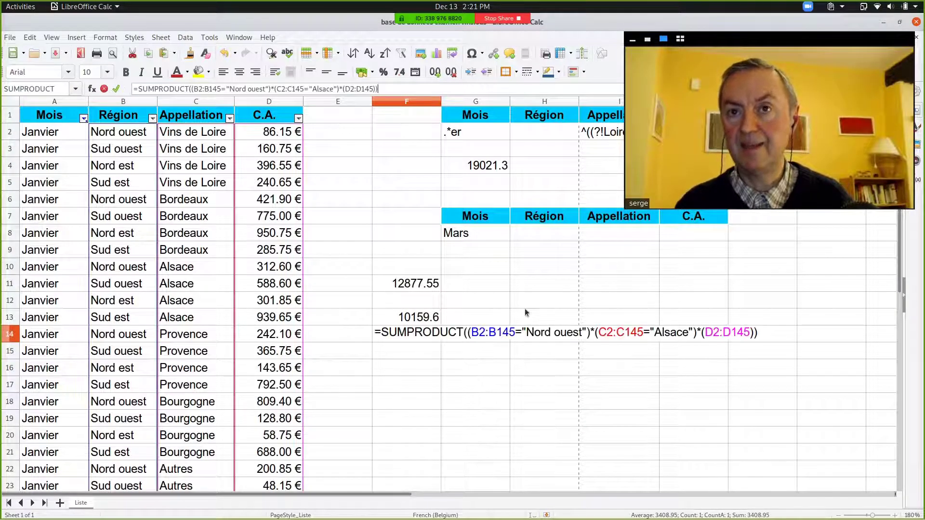